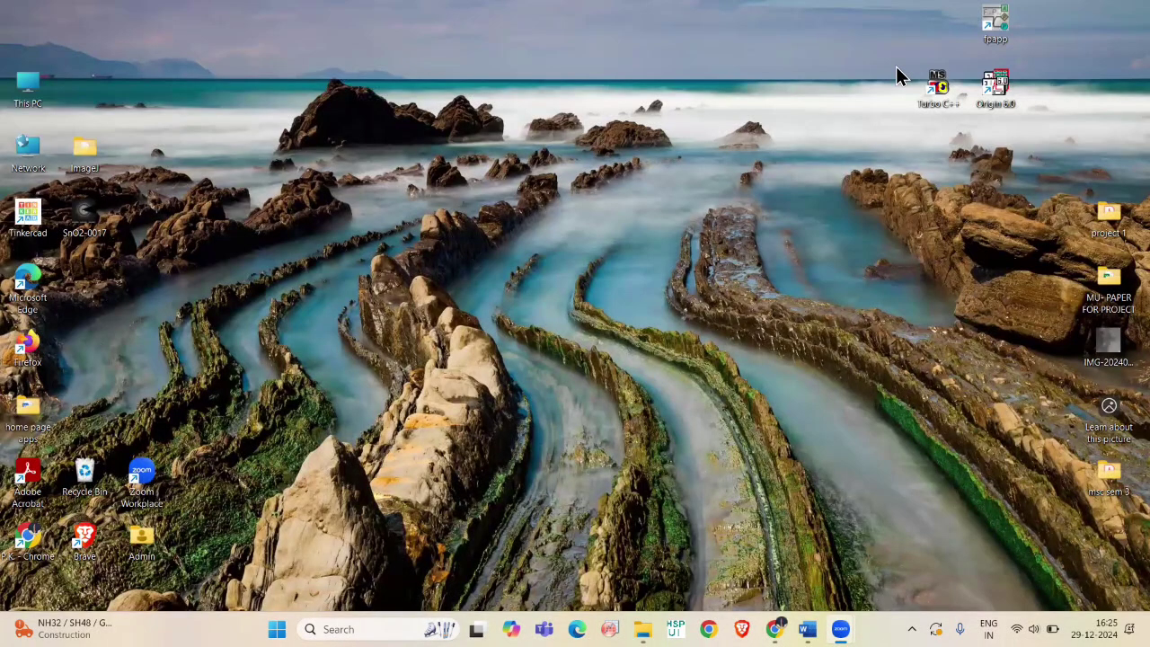
Step: Launch ImageJ.exe from the ImageJ folder and minimize the Explorer window
double_click(88, 169)
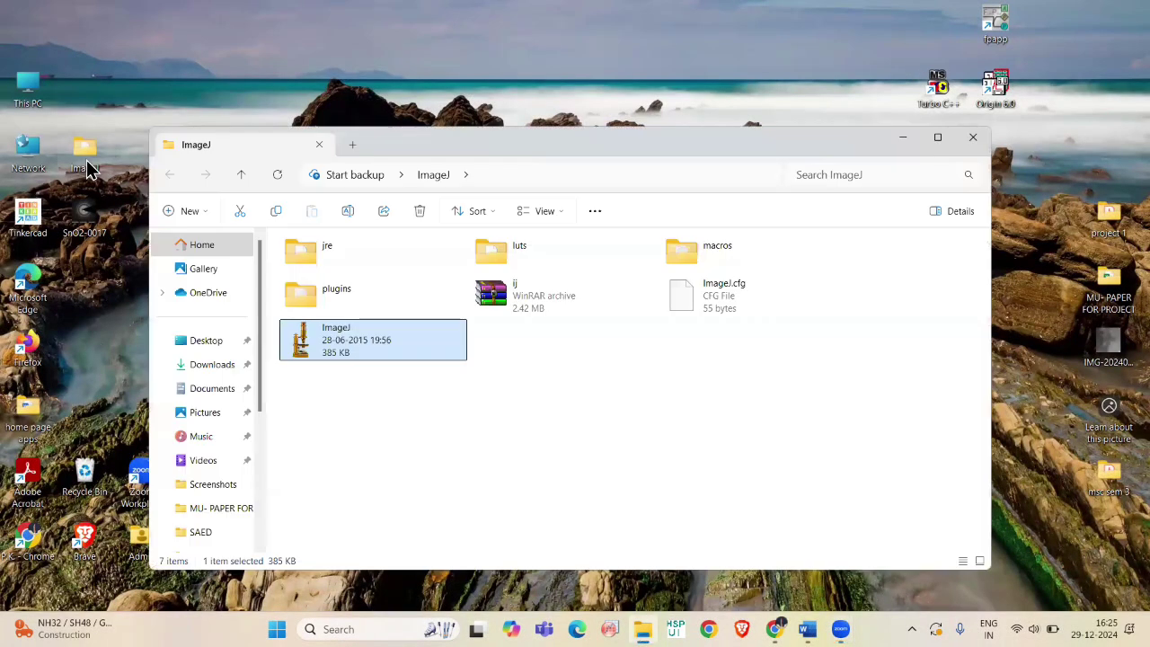
double_click(347, 352)
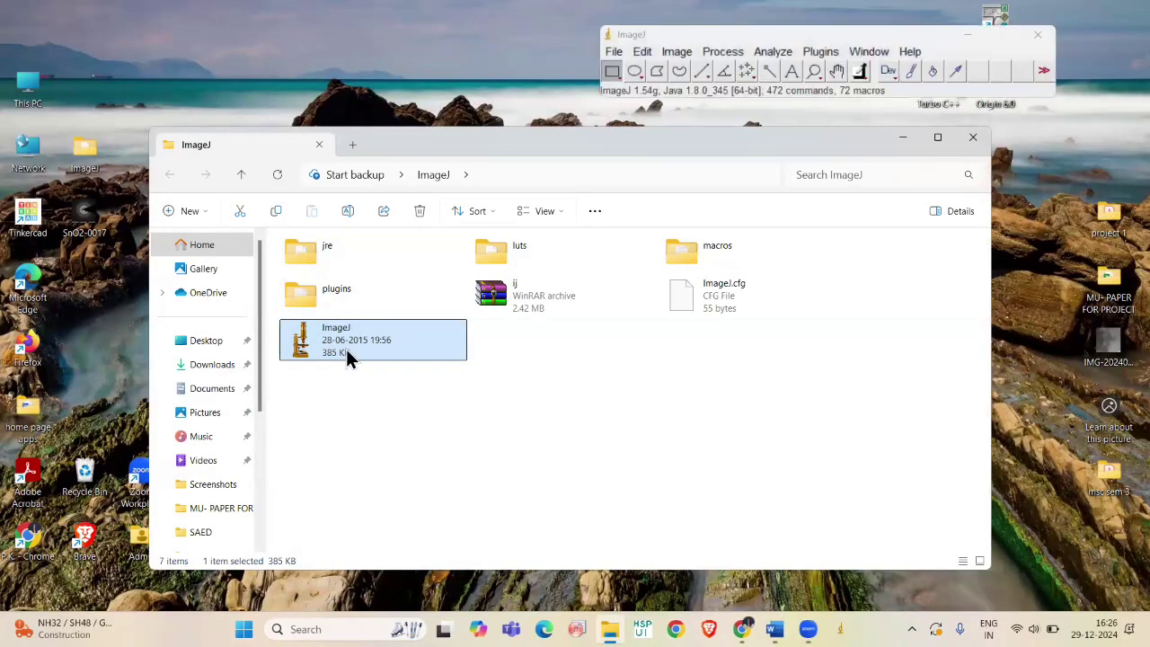
click(902, 147)
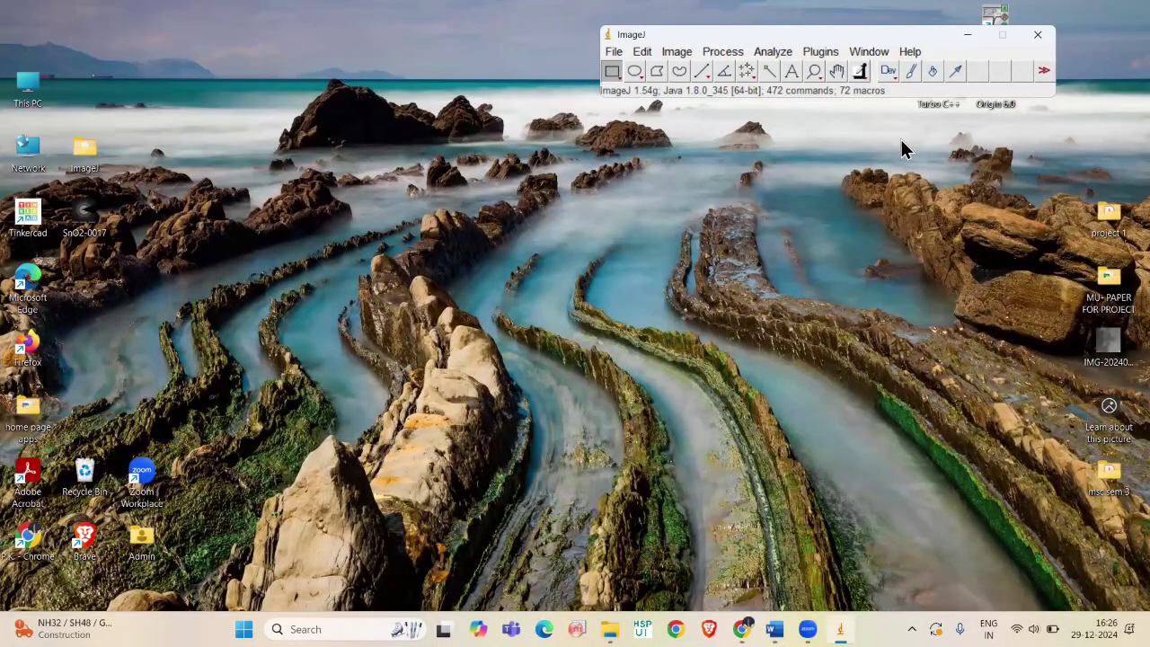
Step: Open the SnO2-0017.jpg diffraction pattern from the desktop in ImageJ
click(614, 51)
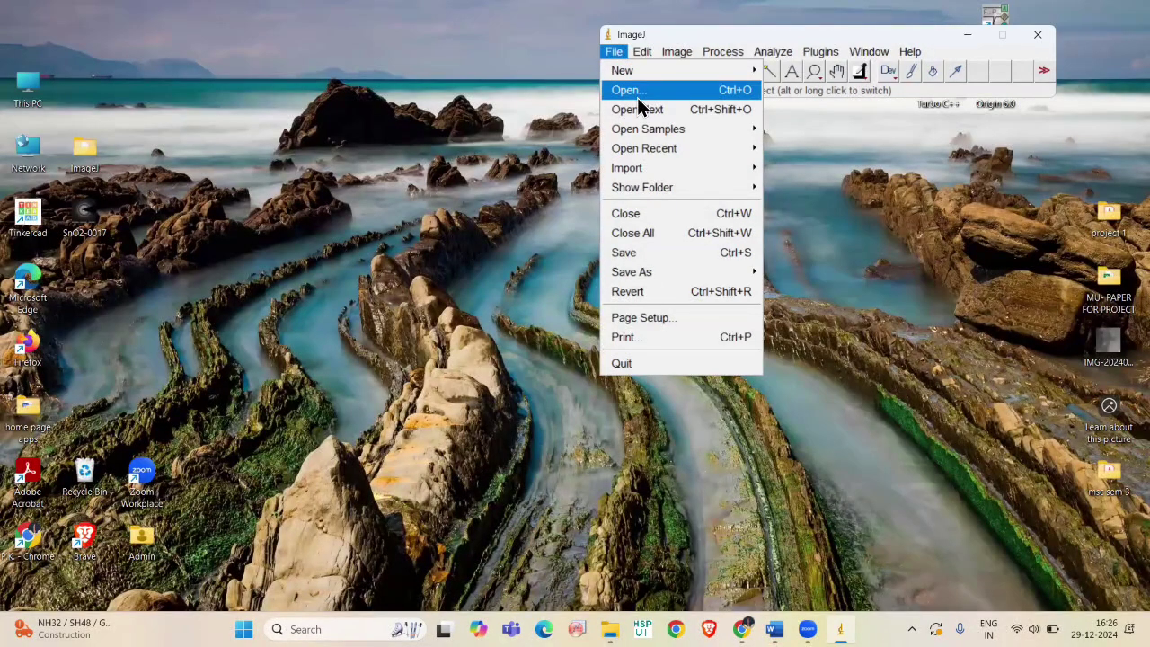
click(464, 138)
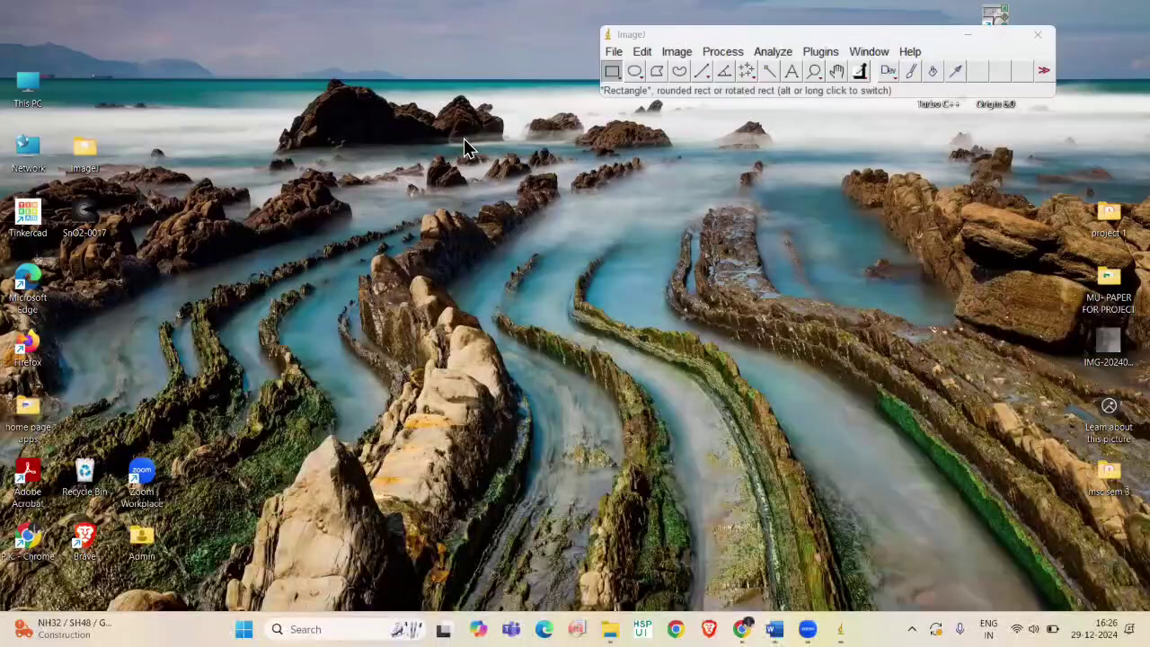
drag(96, 227, 702, 71)
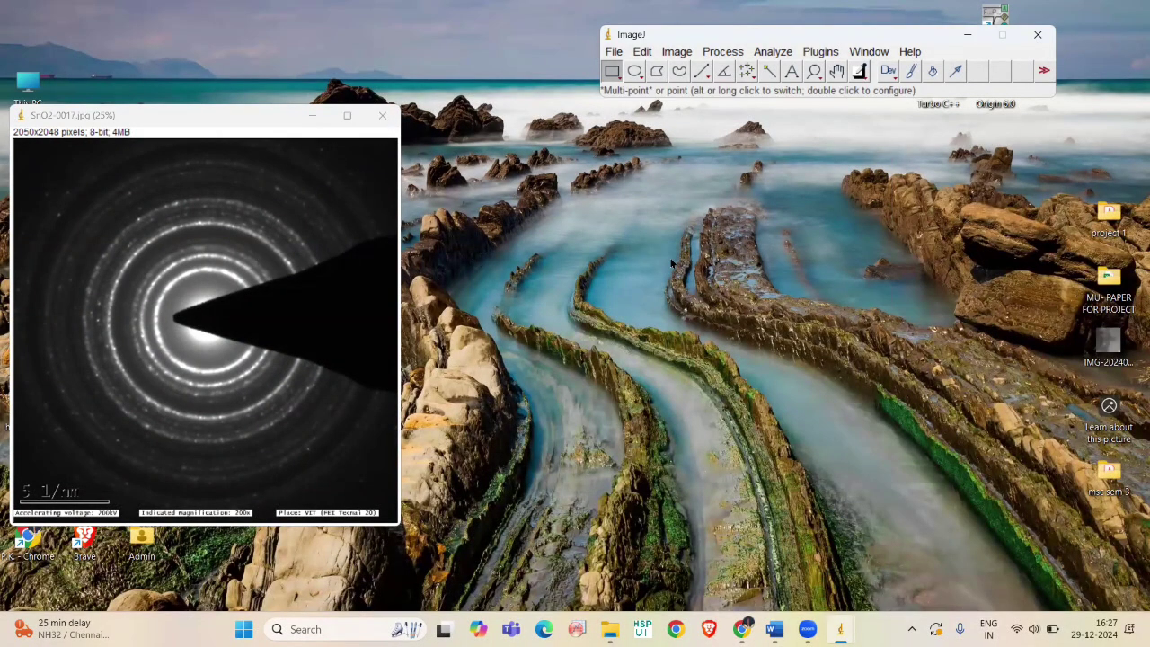
Step: Remove the image's scale calibration, select the Straight line tool, and maximize the image window
click(774, 52)
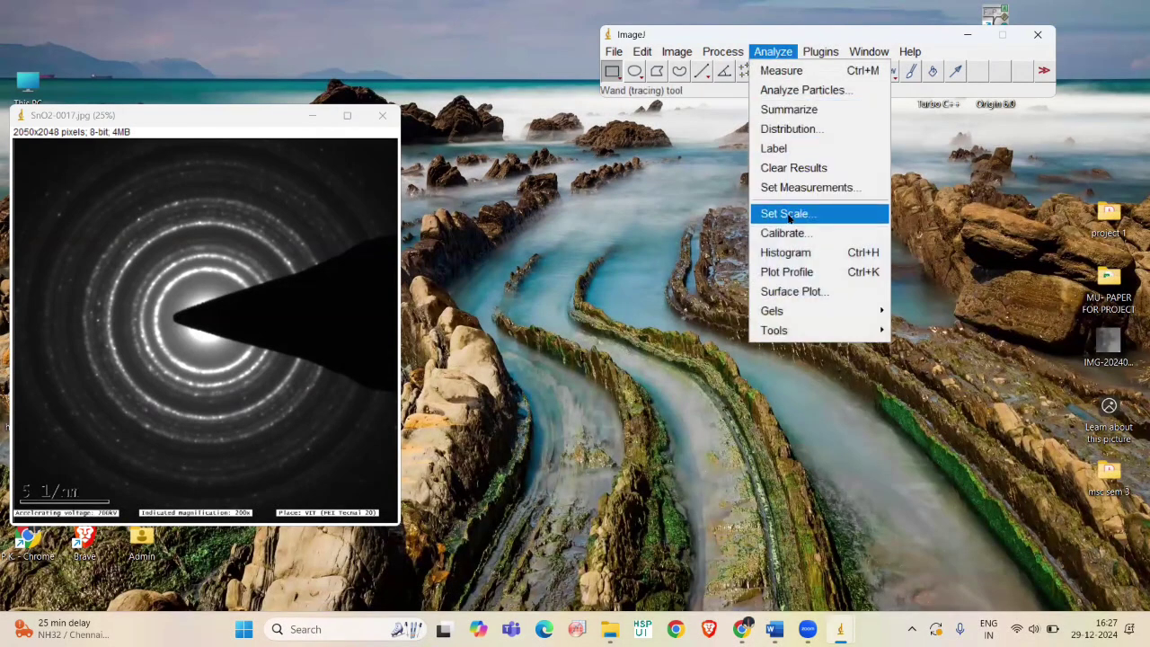
click(787, 214)
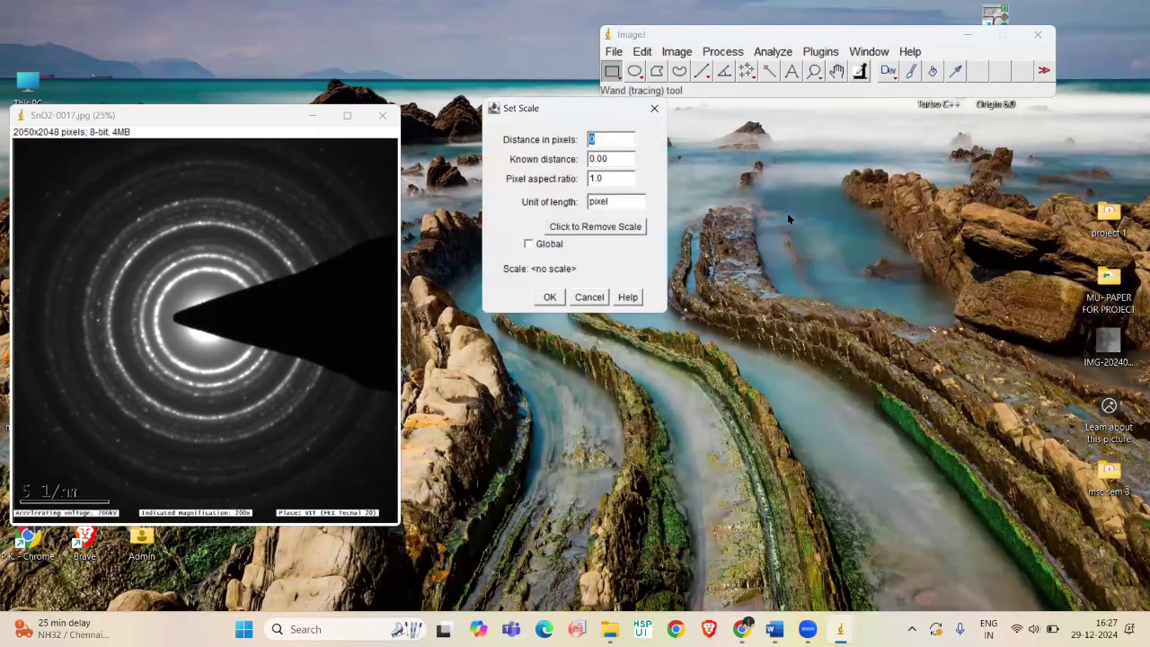
click(611, 229)
click(547, 301)
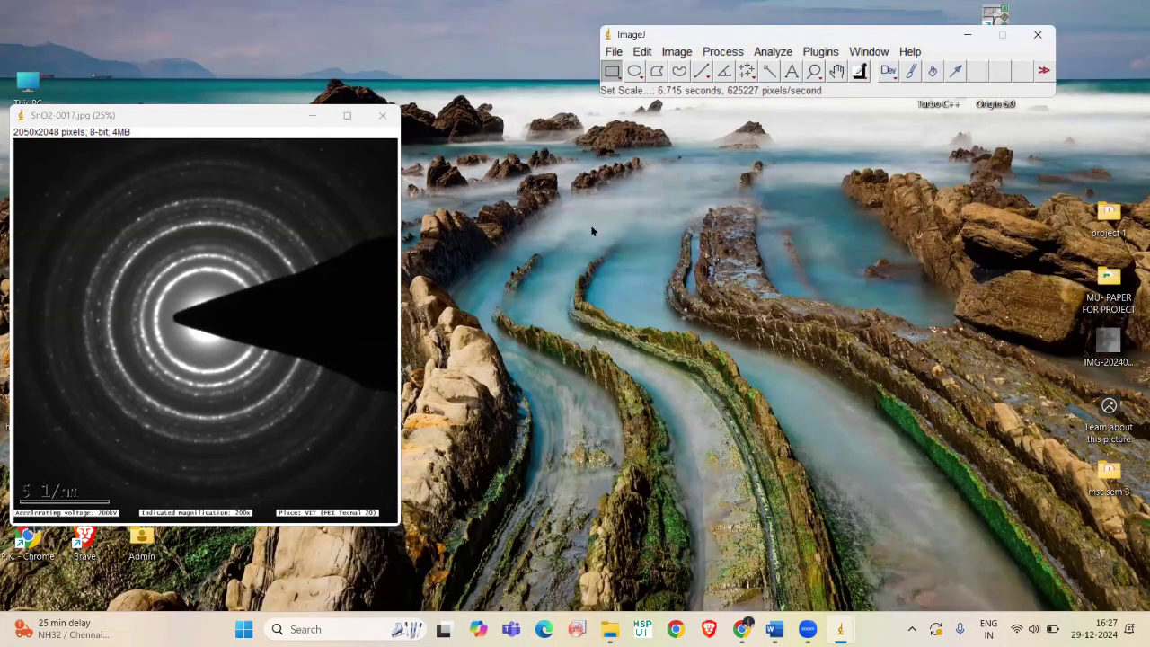
click(702, 76)
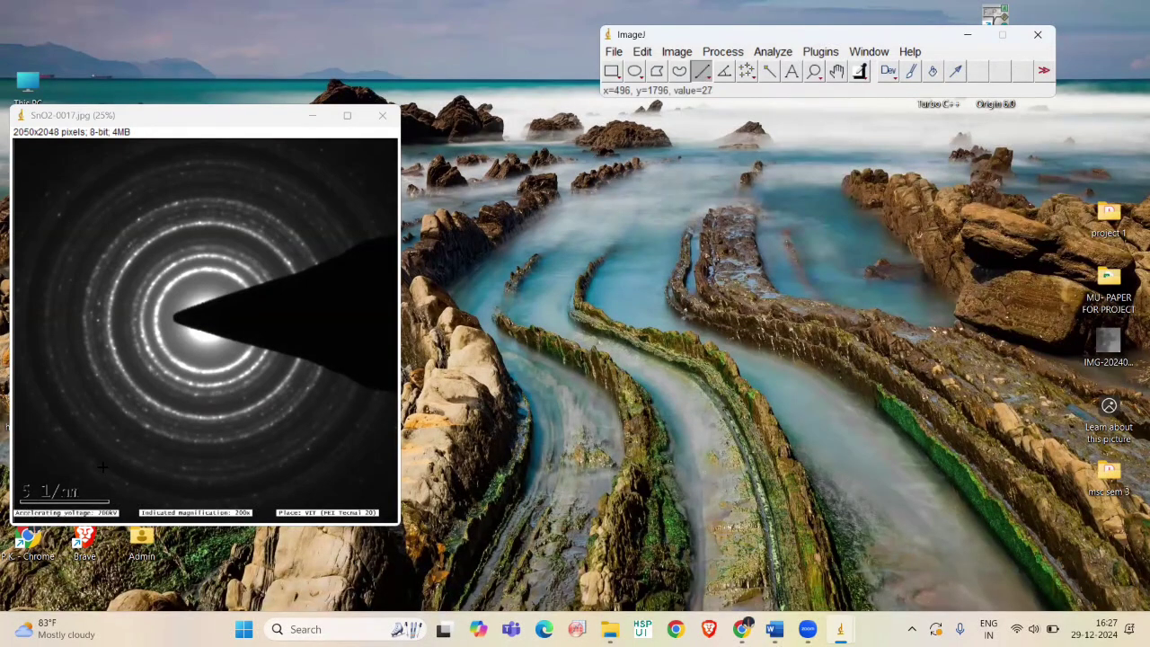
click(347, 115)
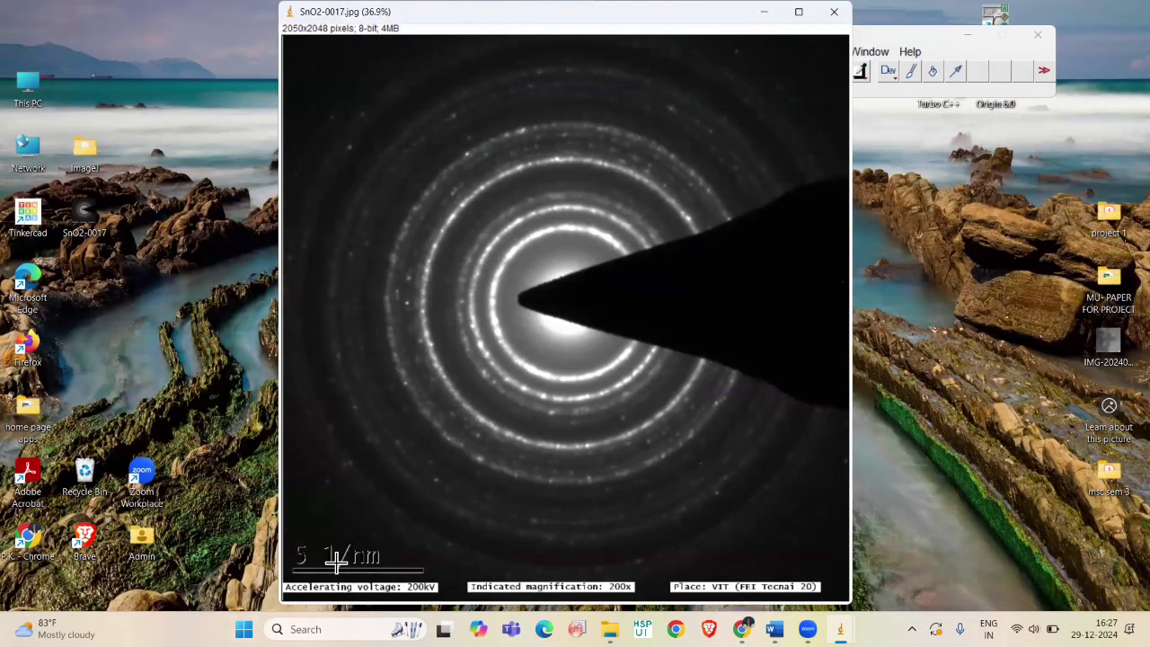
Step: Zoom in, trace a line along the 5 1/nm scale bar, and shift the window left
scroll(333, 559, up, 1)
scroll(337, 562, up, 3)
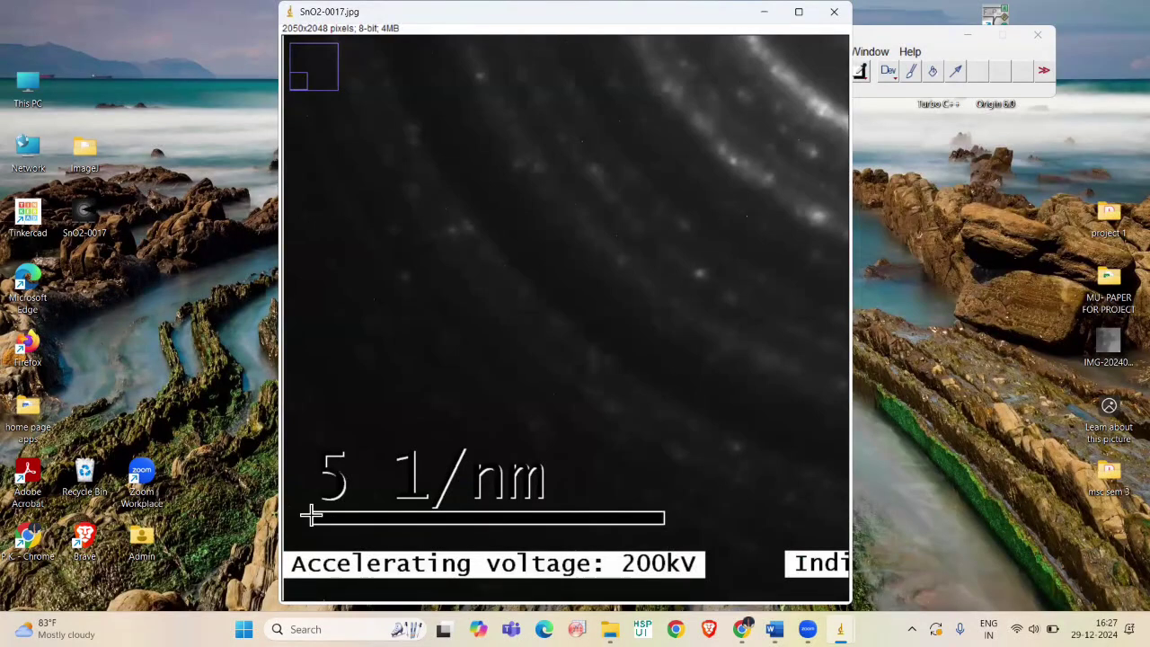
mouse_move(311, 516)
mouse_down()
mouse_move(597, 544)
mouse_move(662, 540)
mouse_up()
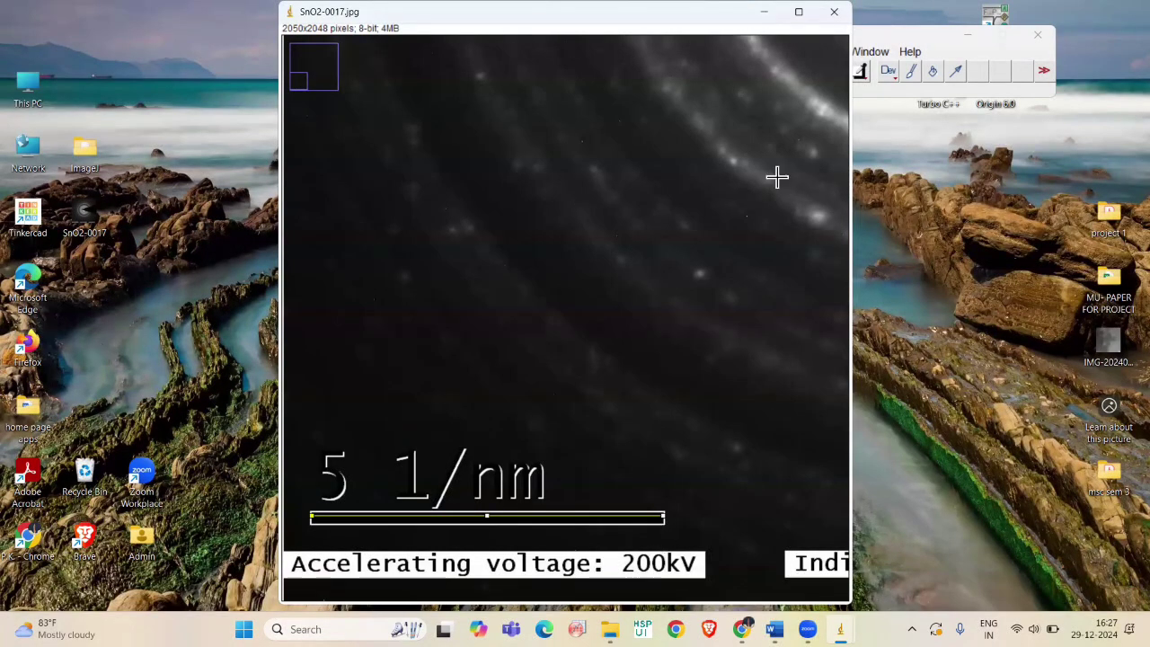
drag(737, 25, 732, 27)
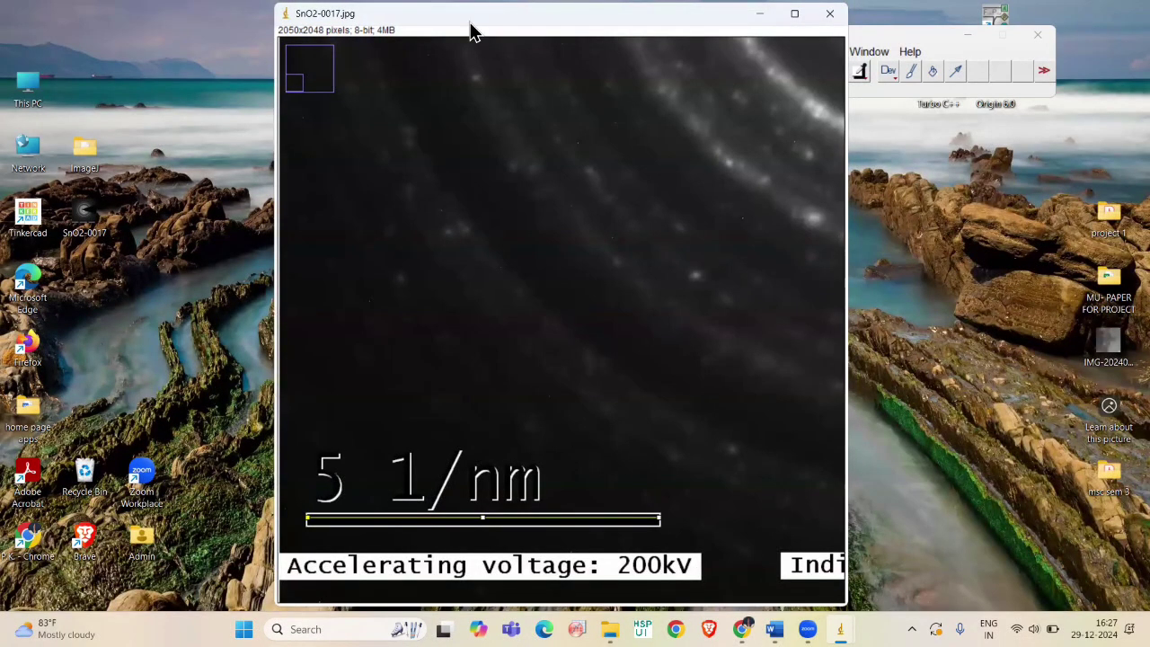
drag(470, 28, 209, 38)
Step: In Set Scale, enter known distance 5 with unit 1/nm for the 469-pixel bar
click(773, 52)
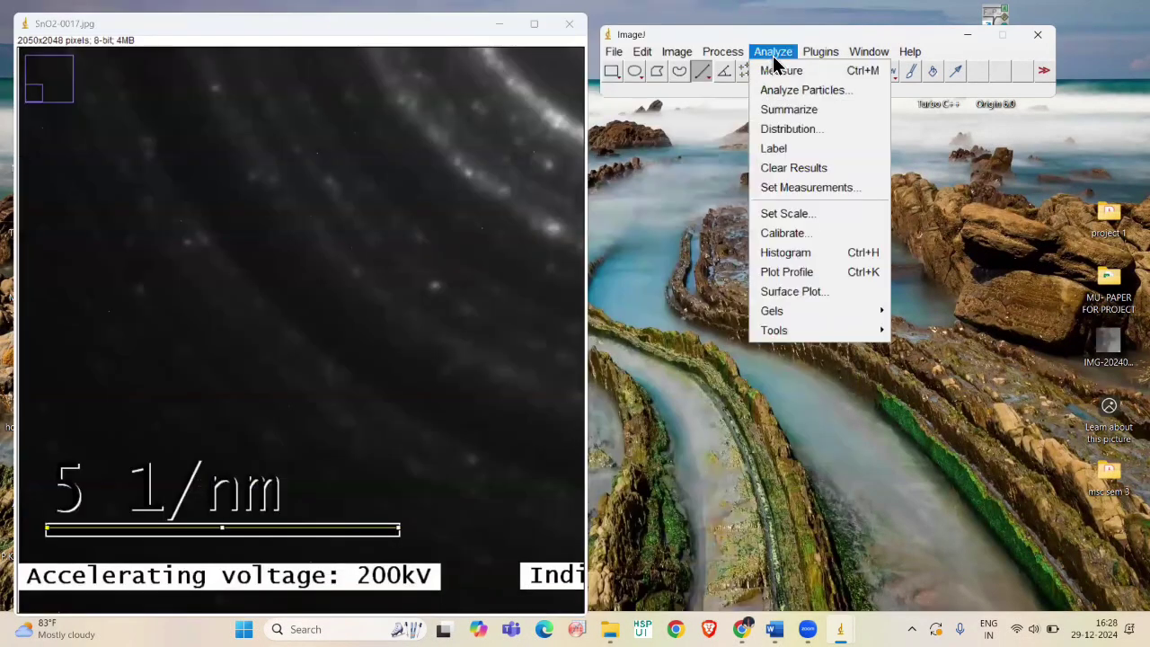
click(795, 223)
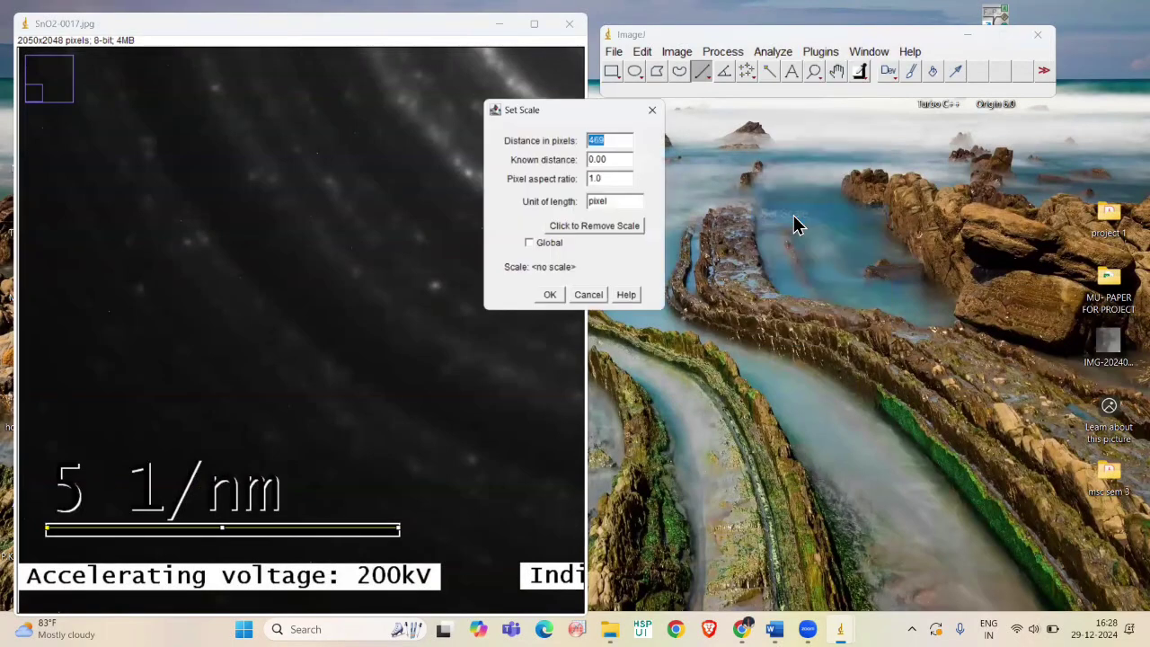
click(620, 163)
text(5)
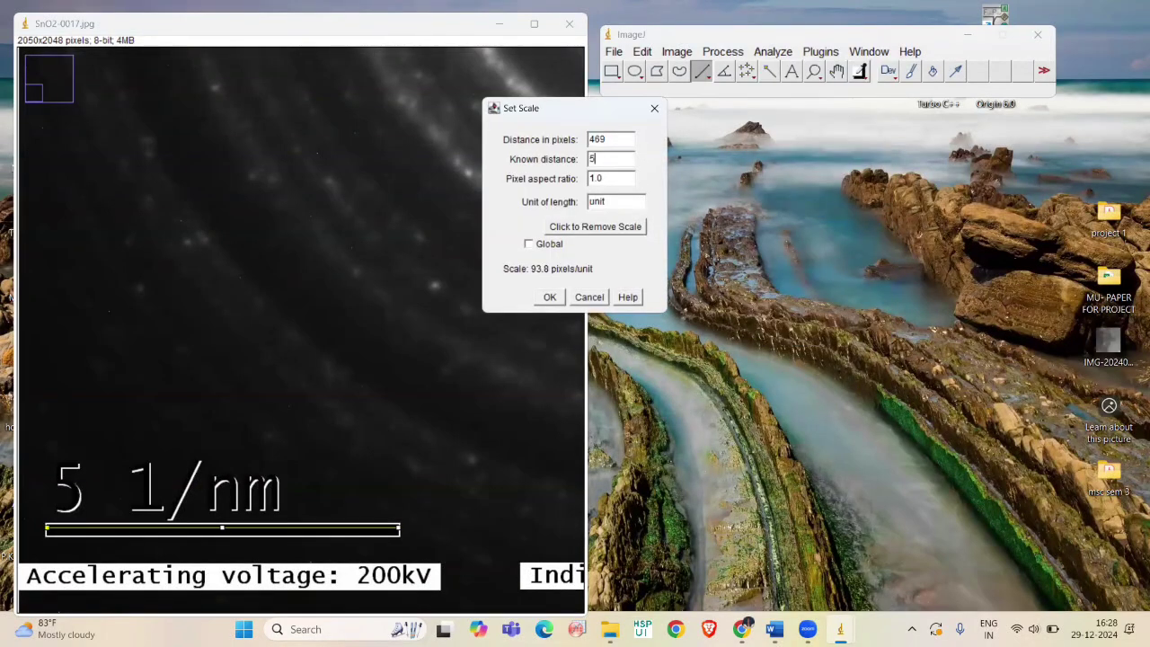
click(629, 201)
key(BackSpace)
text(1/nm)
click(550, 298)
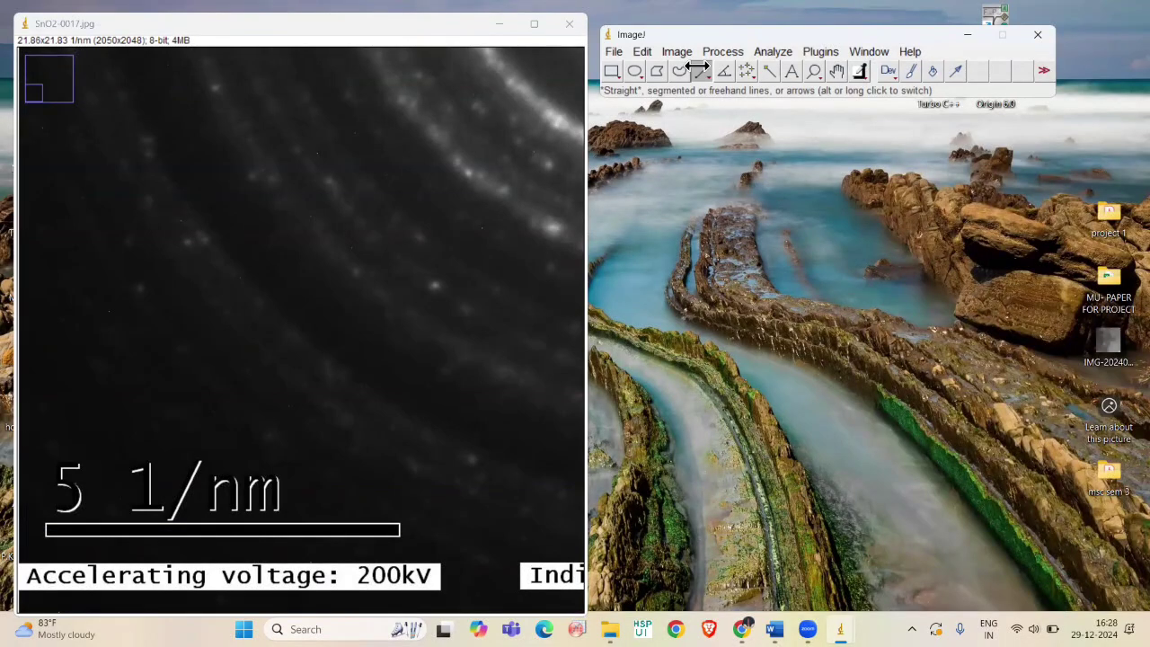
Step: Zoom out, draw an oval on the innermost ring, and measure it (area 27.103)
click(634, 71)
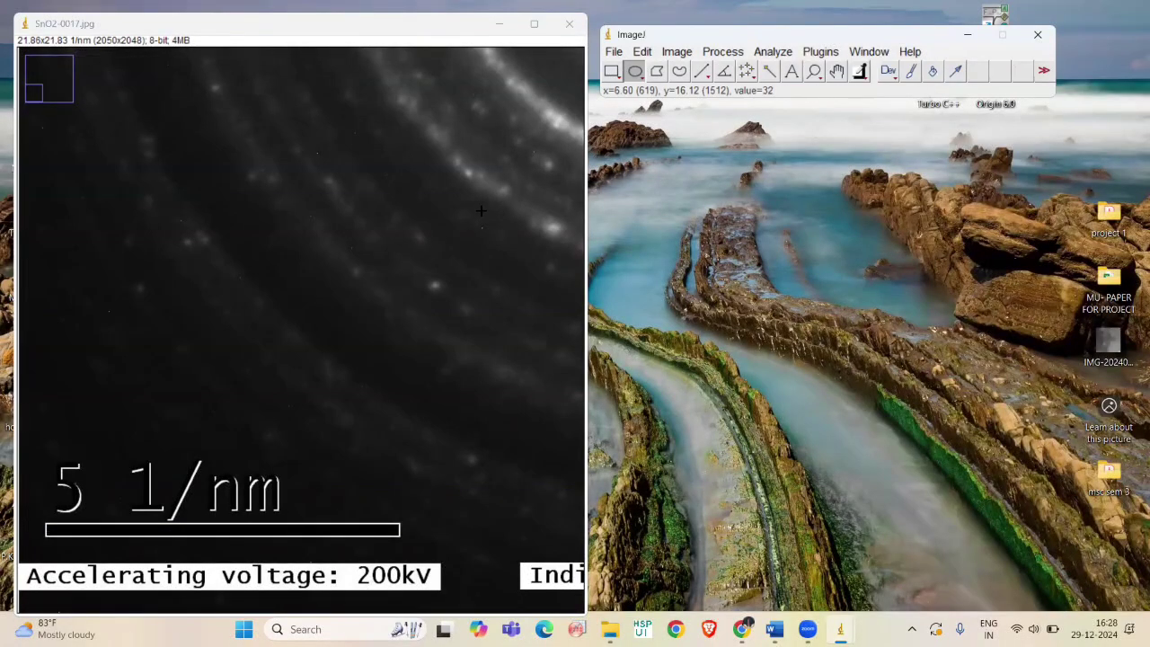
key(minus)
key(minus)
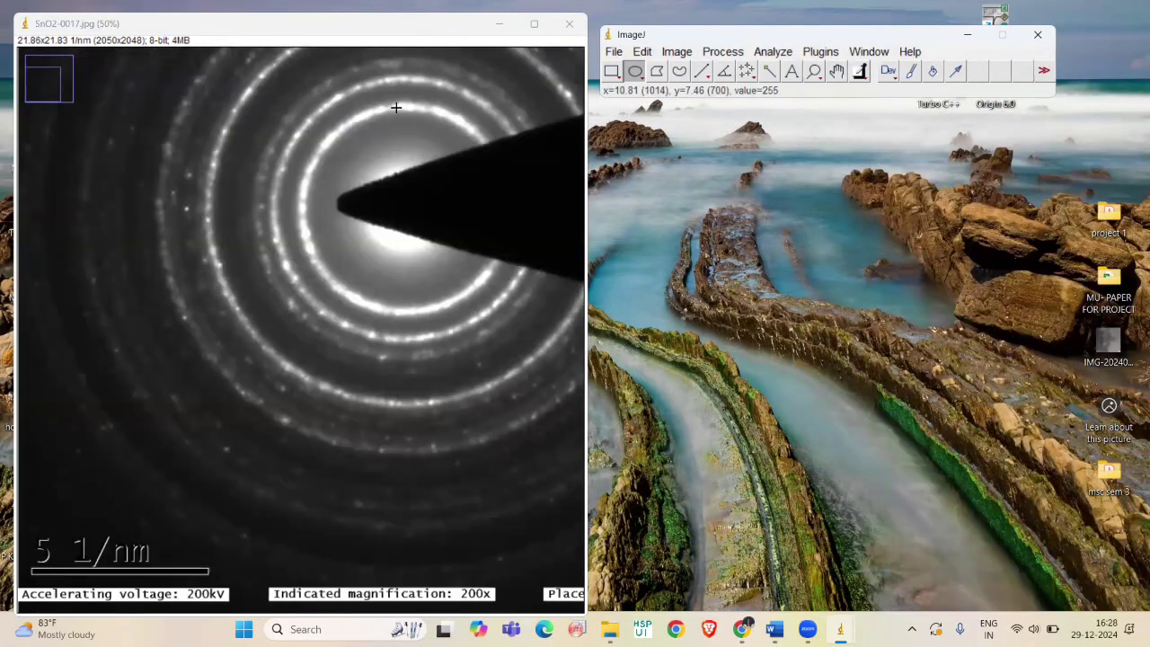
mouse_move(362, 108)
mouse_down()
mouse_move(441, 187)
mouse_move(386, 249)
mouse_move(415, 311)
mouse_up()
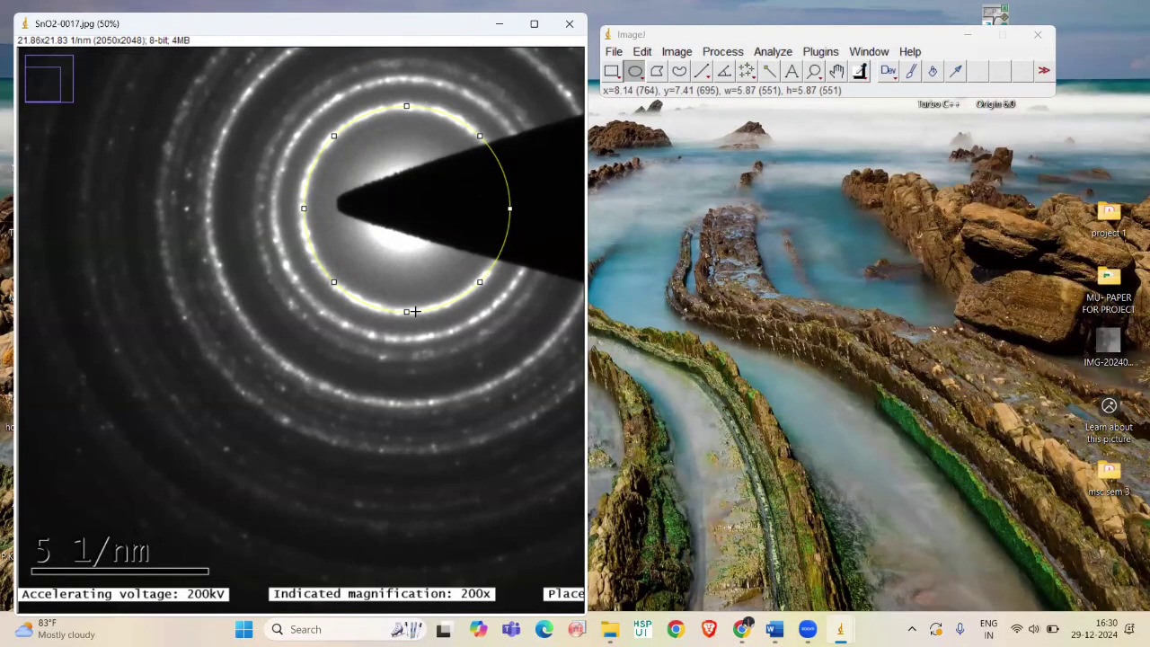
key(ctrl+m)
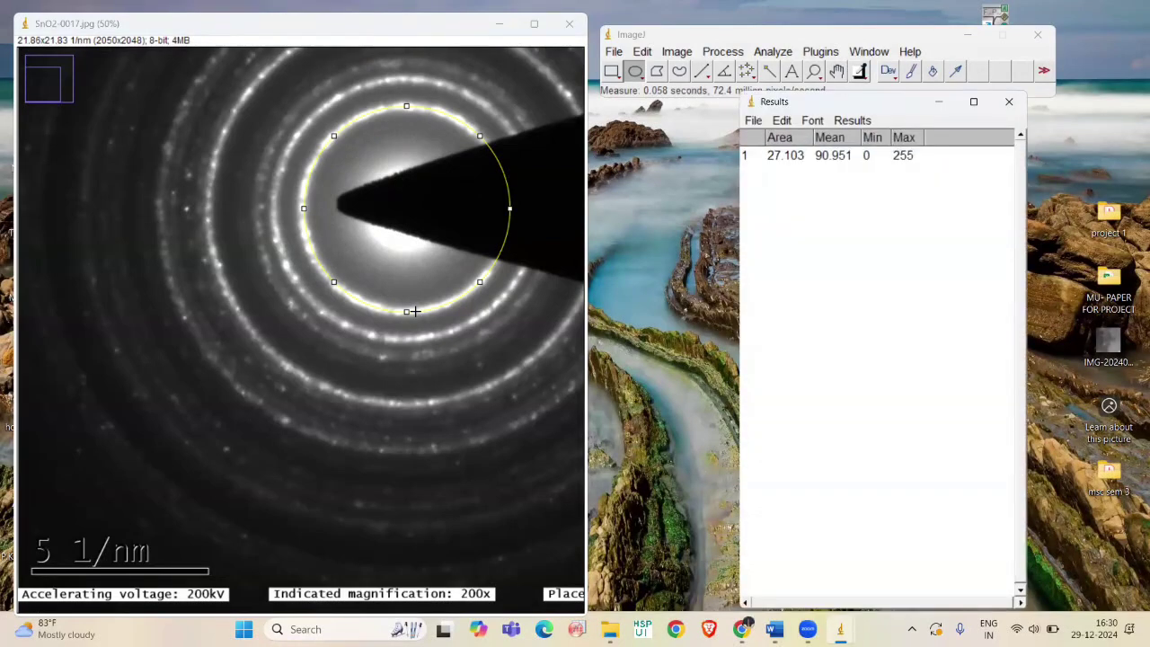
Step: Outline and measure the next four rings: areas 44.119, 56.416, 67.723 and 98.043
click(423, 127)
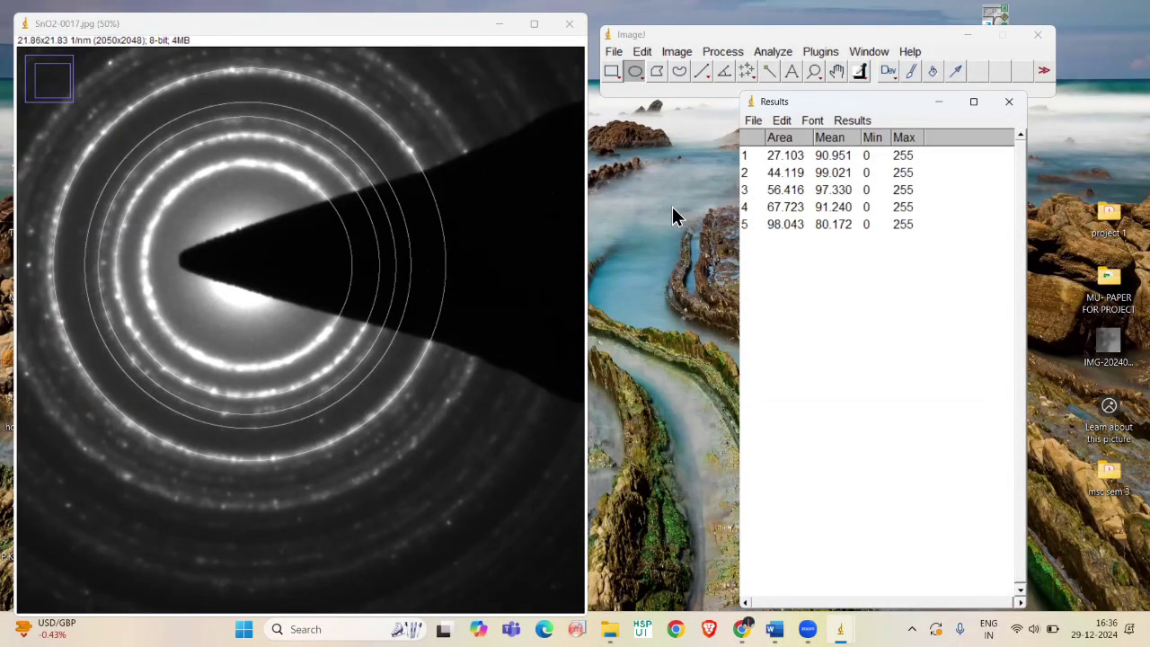
Step: Save the ImageJ results table as 'AREA 1'
click(754, 123)
click(769, 140)
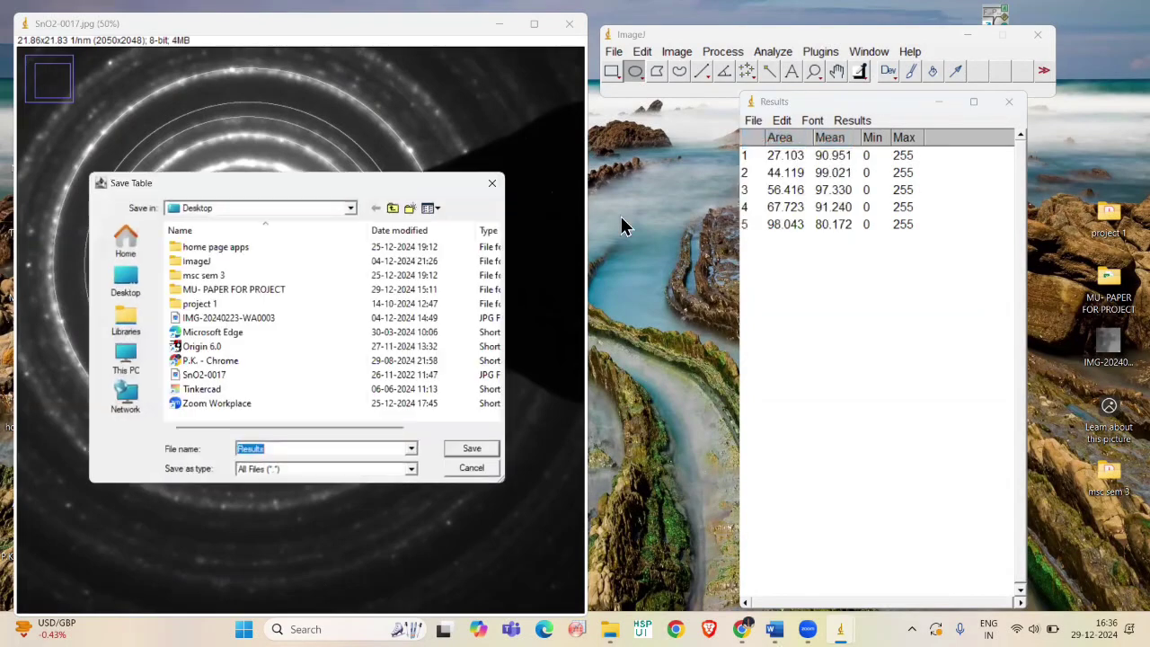
click(317, 447)
key(BackSpace)
key(BackSpace)
key(BackSpace)
key(BackSpace)
key(BackSpace)
key(BackSpace)
key(BackSpace)
text(AREA 1)
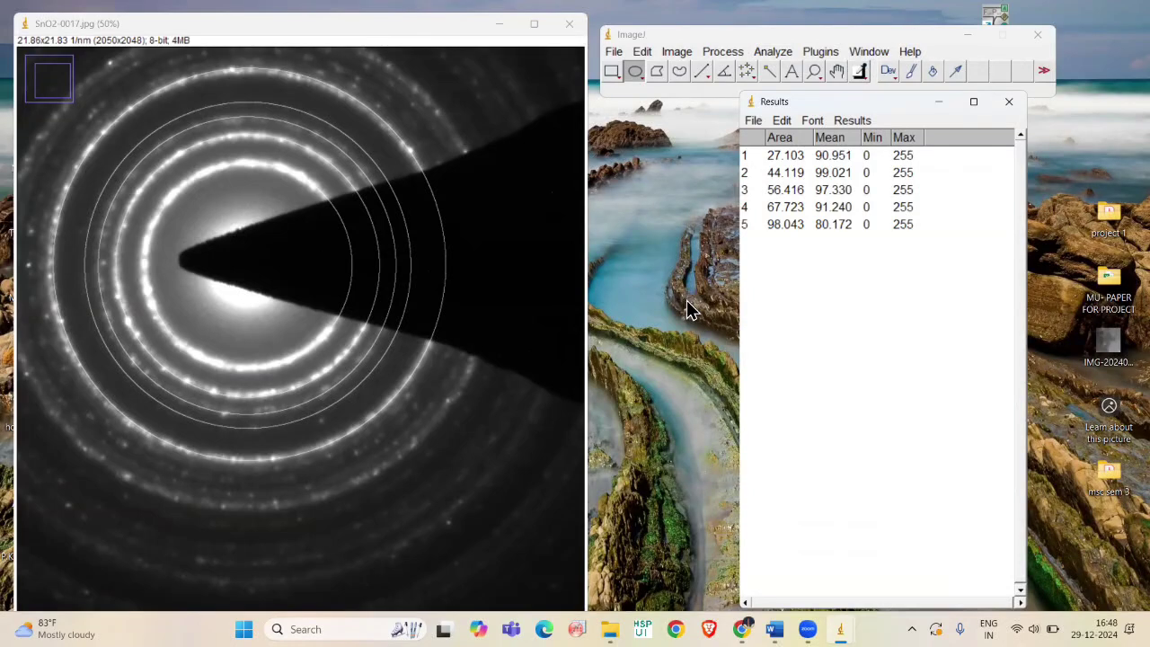
Step: Open the AREA 1 file from the SAED folder in Excel
mouse_move(610, 629)
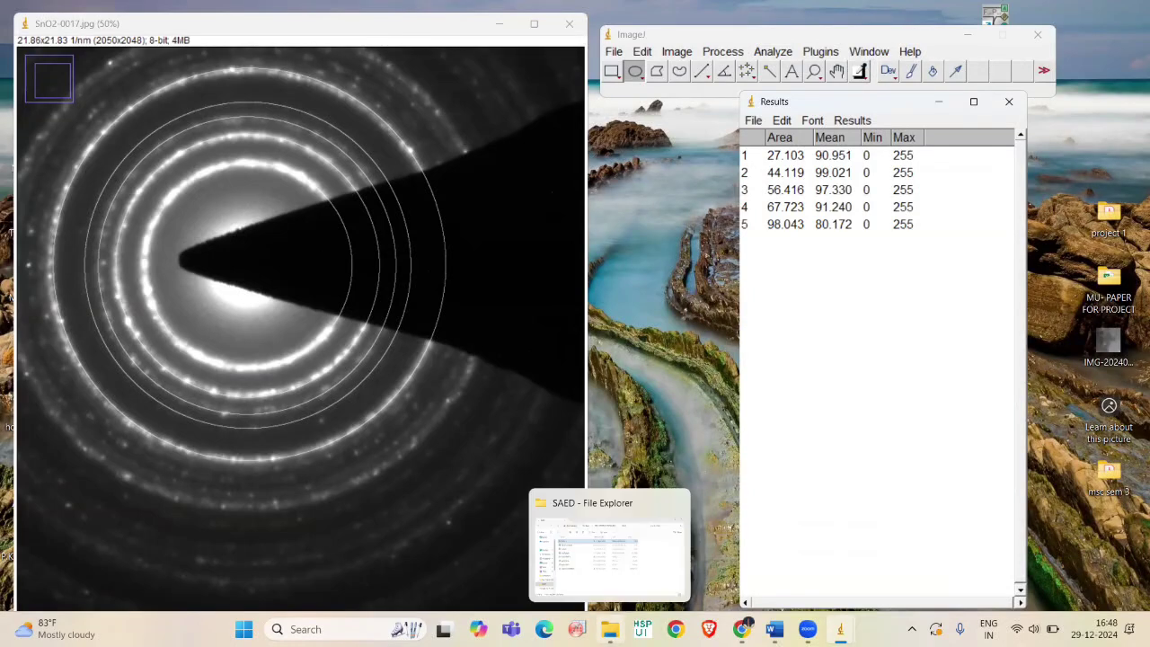
click(610, 548)
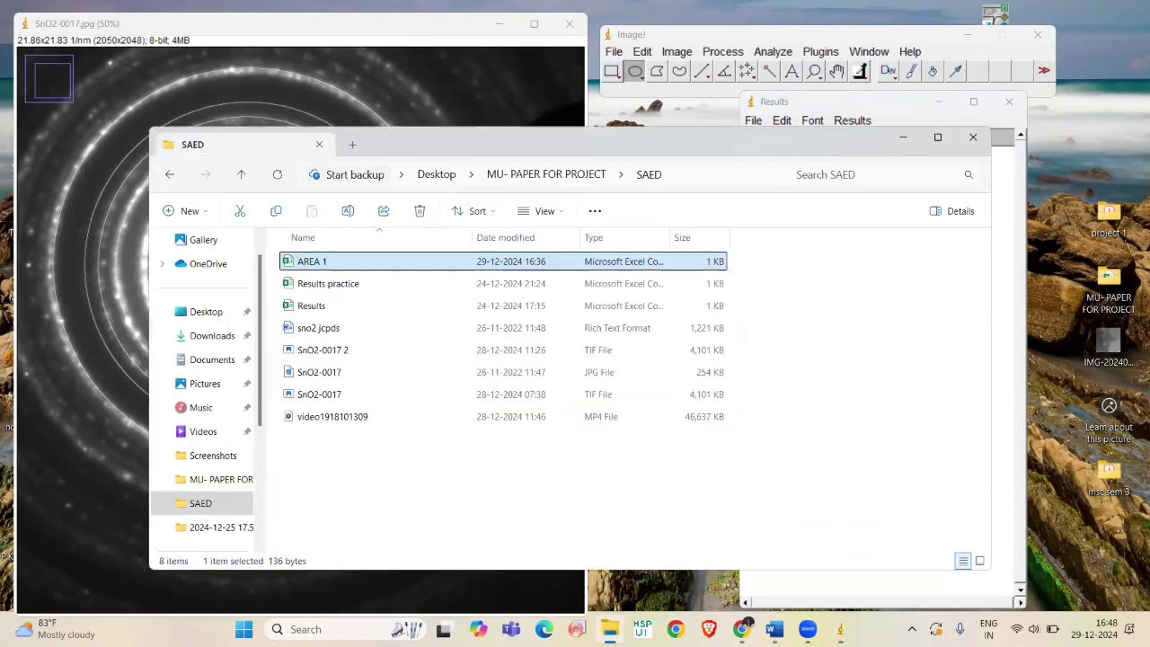
double_click(513, 263)
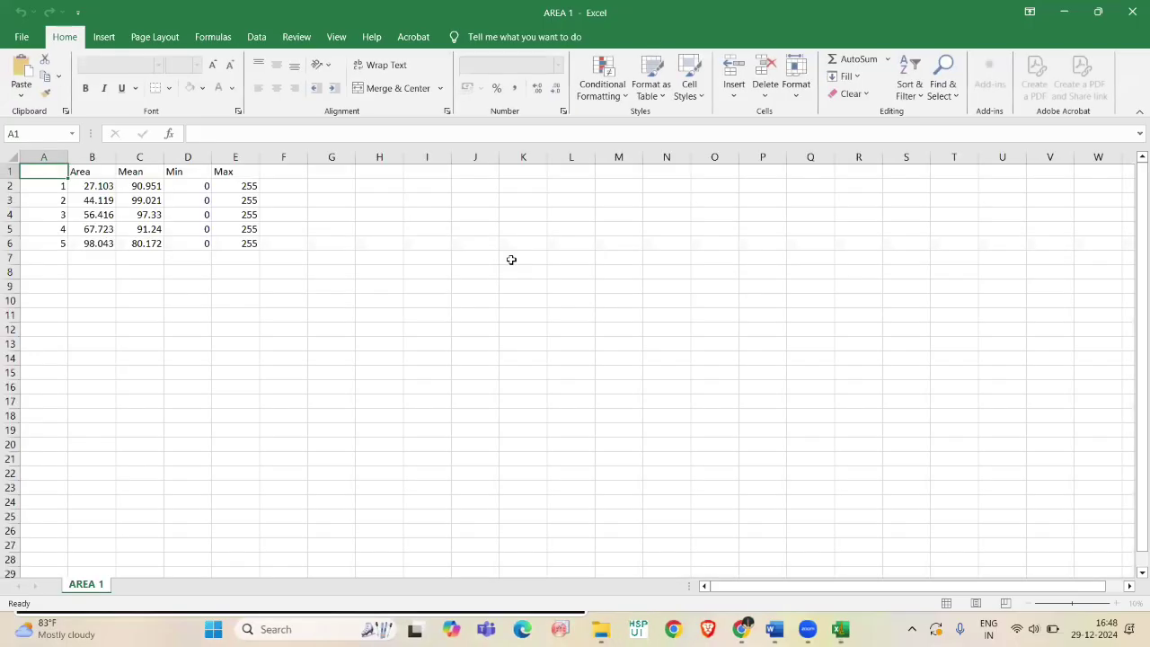
Step: Delete the contents of columns C through E (Mean, Min, Max)
click(140, 181)
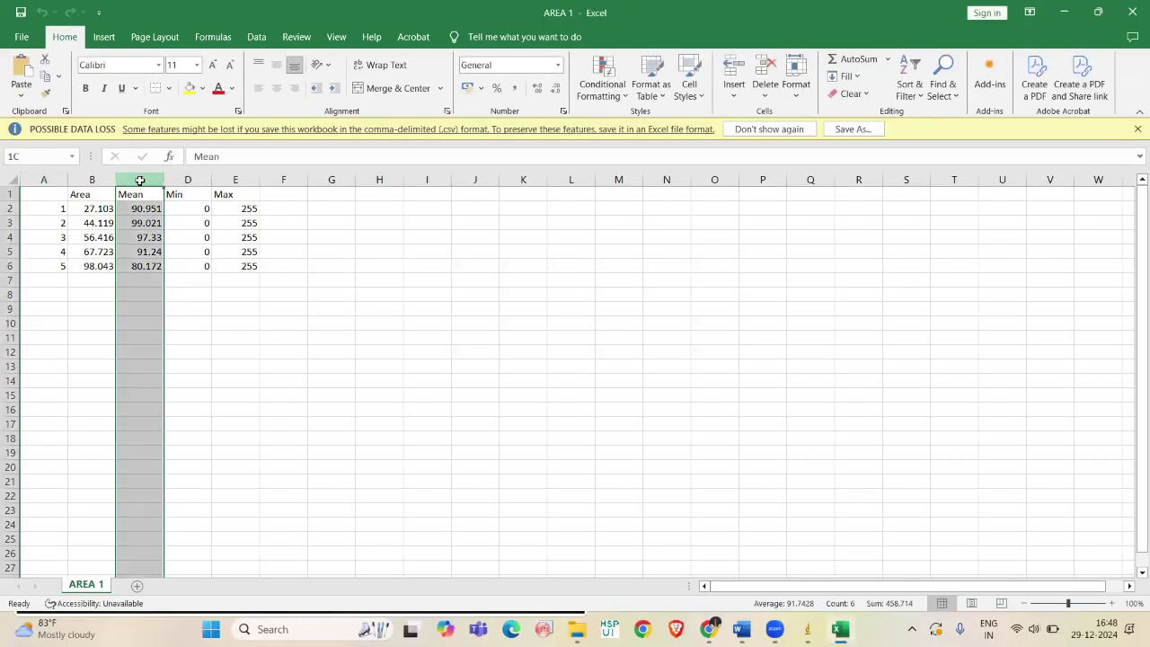
drag(140, 181, 239, 174)
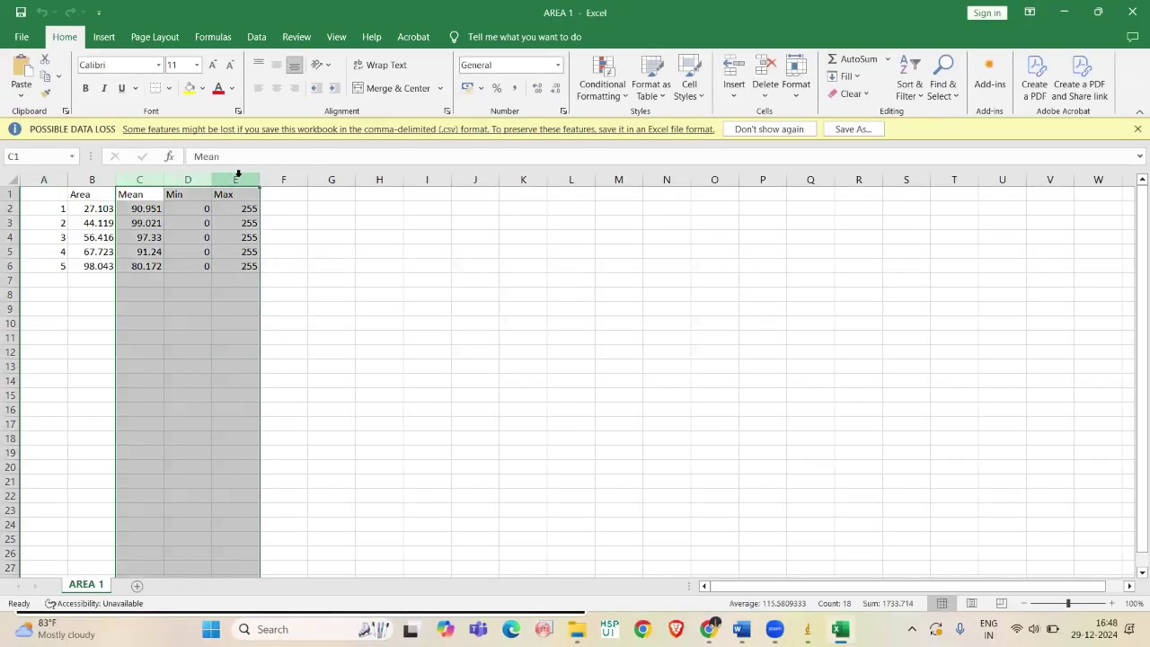
key(Delete)
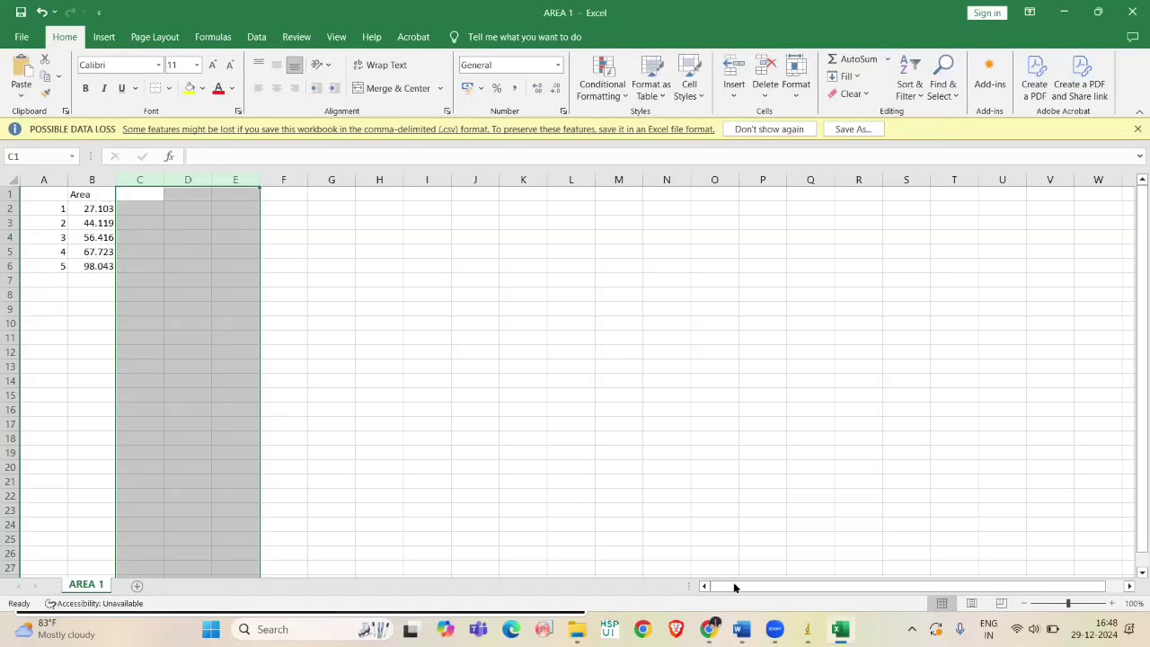
mouse_move(741, 629)
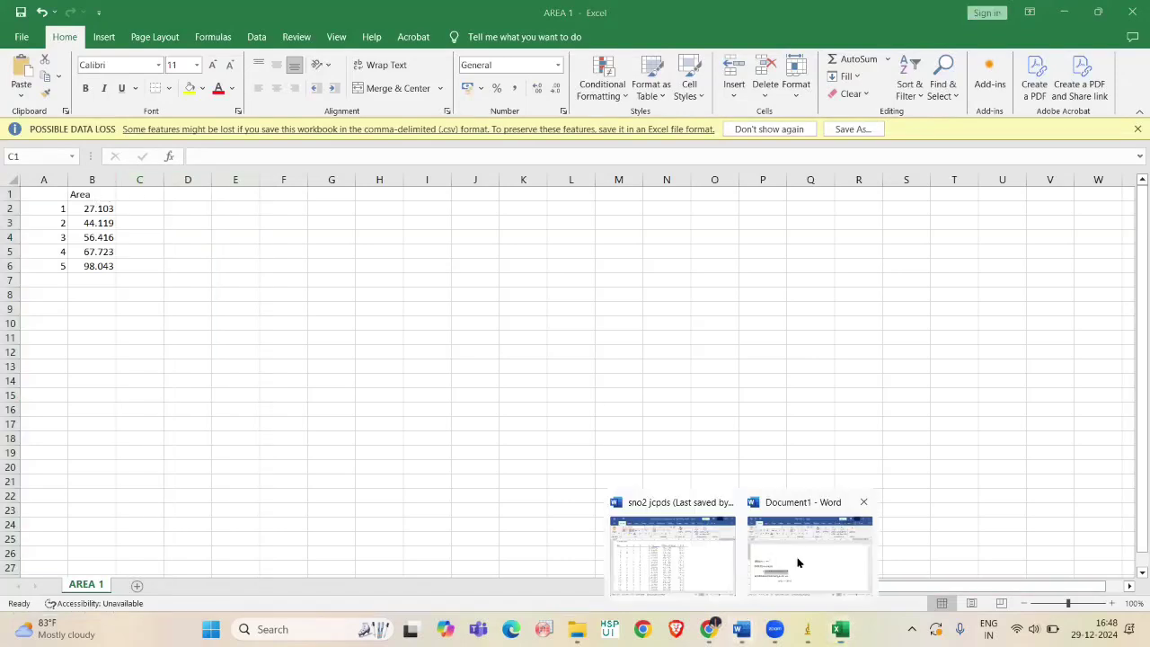
click(795, 553)
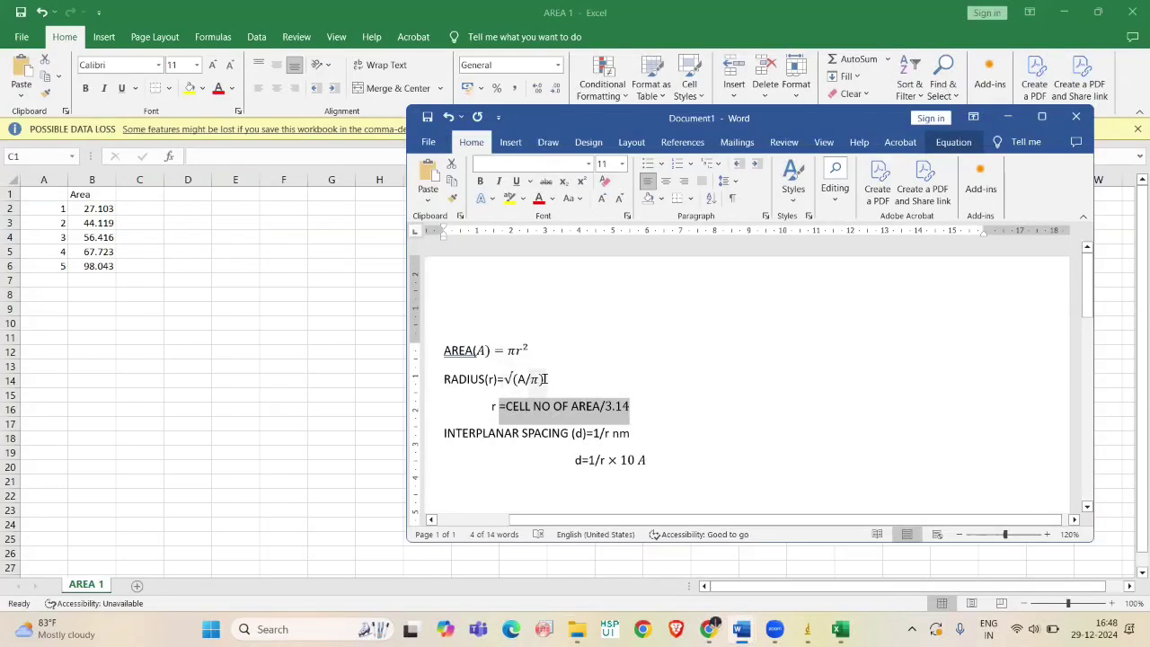
click(1007, 117)
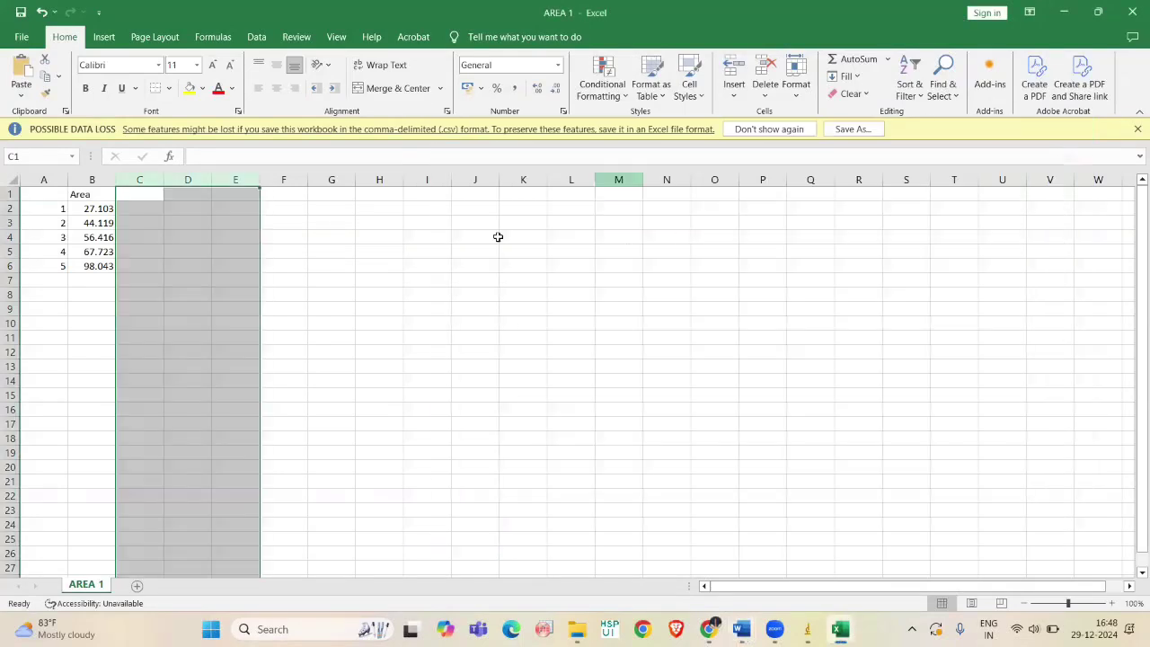
Step: Enter the header 'radius' in cell C1
click(149, 194)
text(d=)
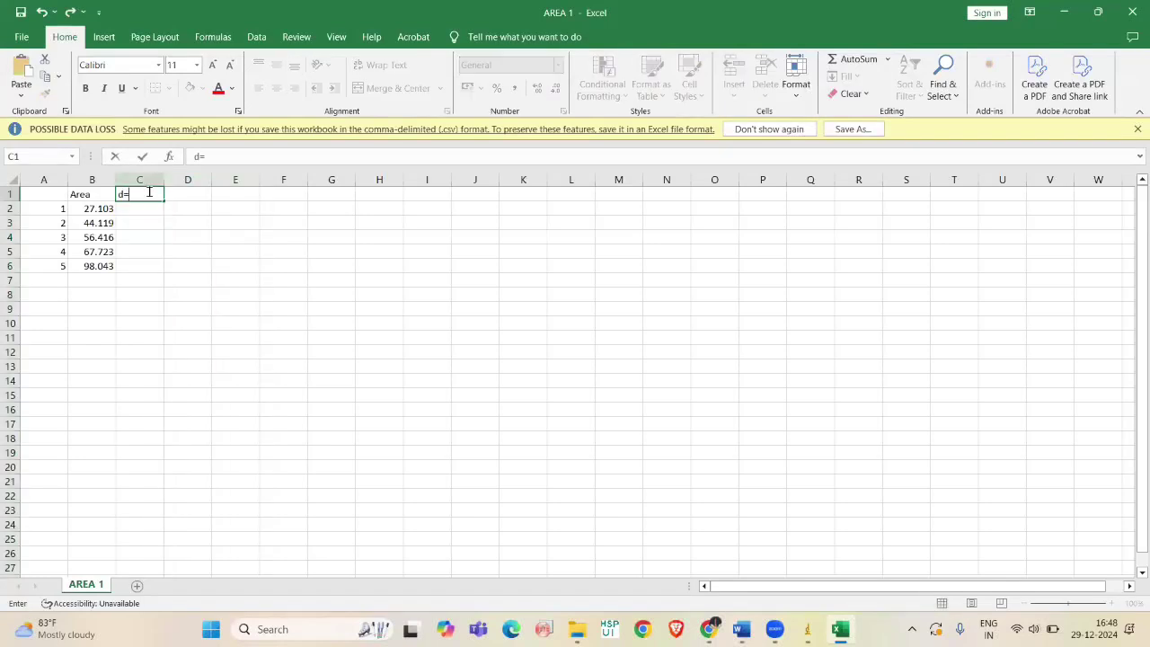
key(BackSpace)
key(BackSpace)
text(radius)
click(145, 208)
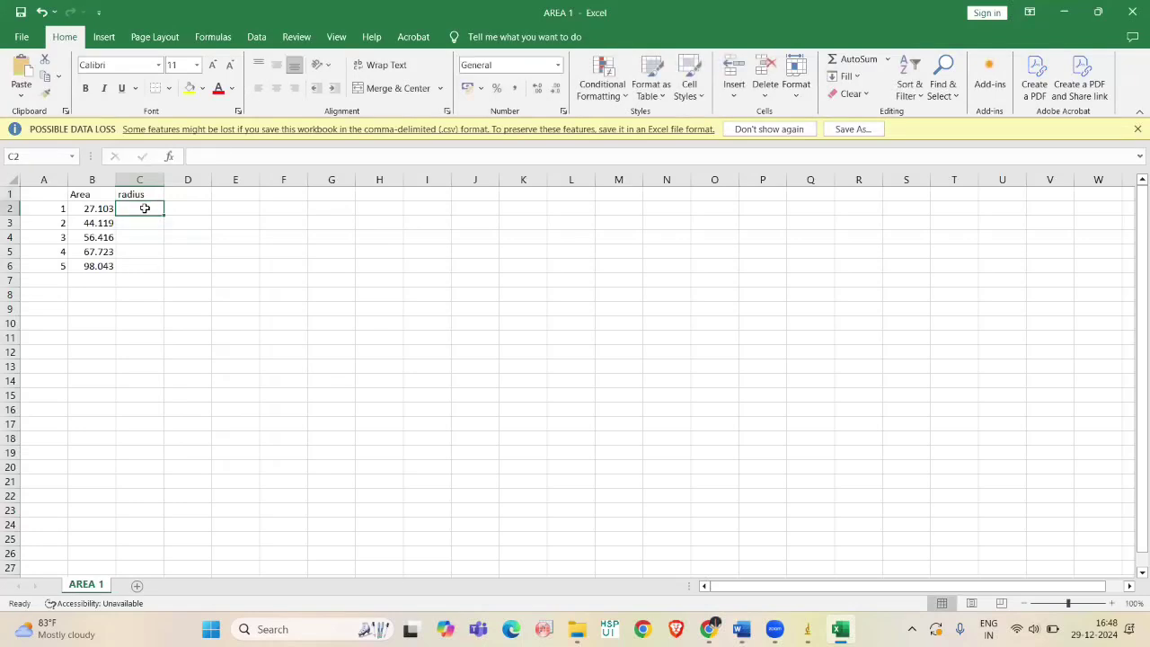
Step: Enter =SQRT(B2/3.14) in C2 and fill it down to C6
text(=)
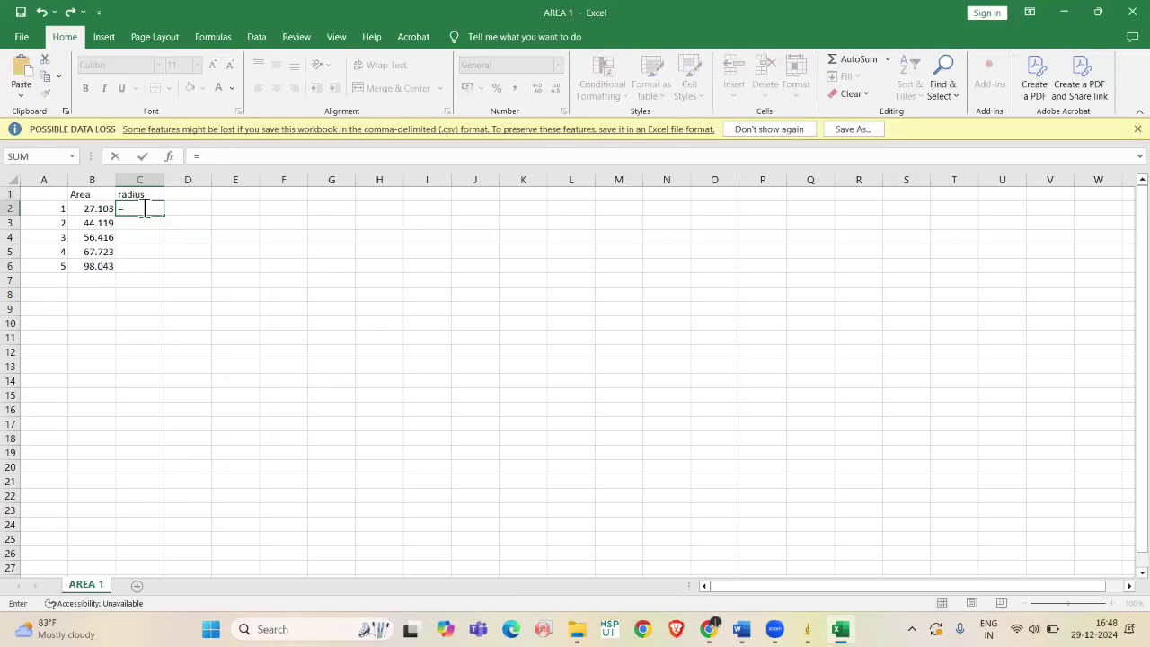
text(s)
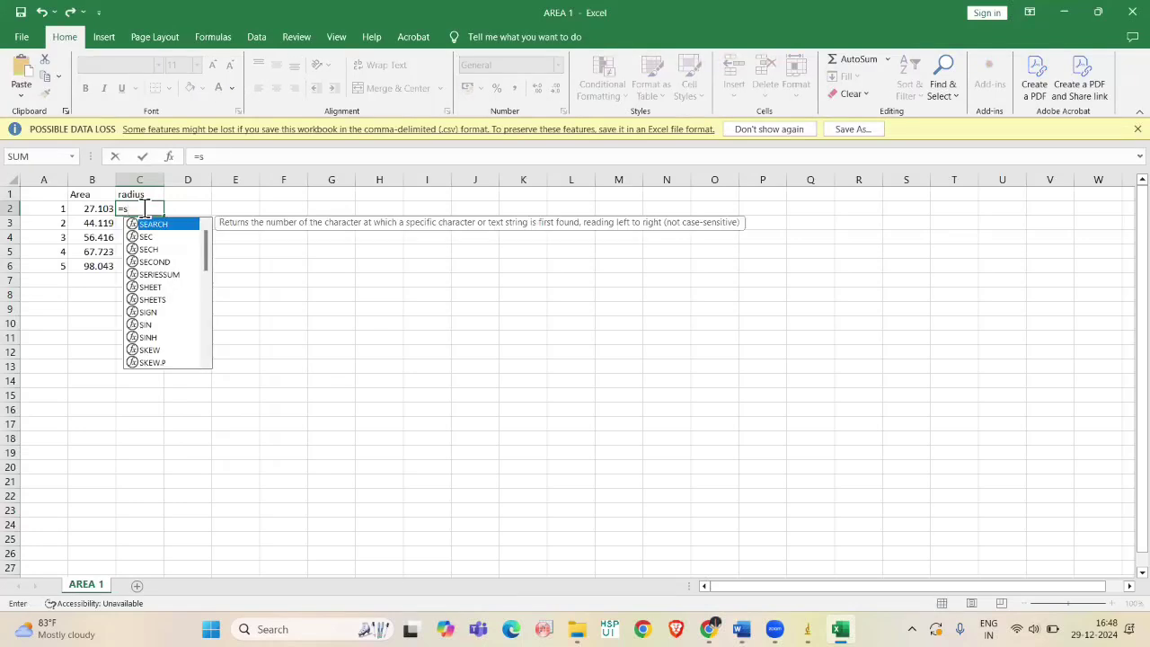
text(qrt)
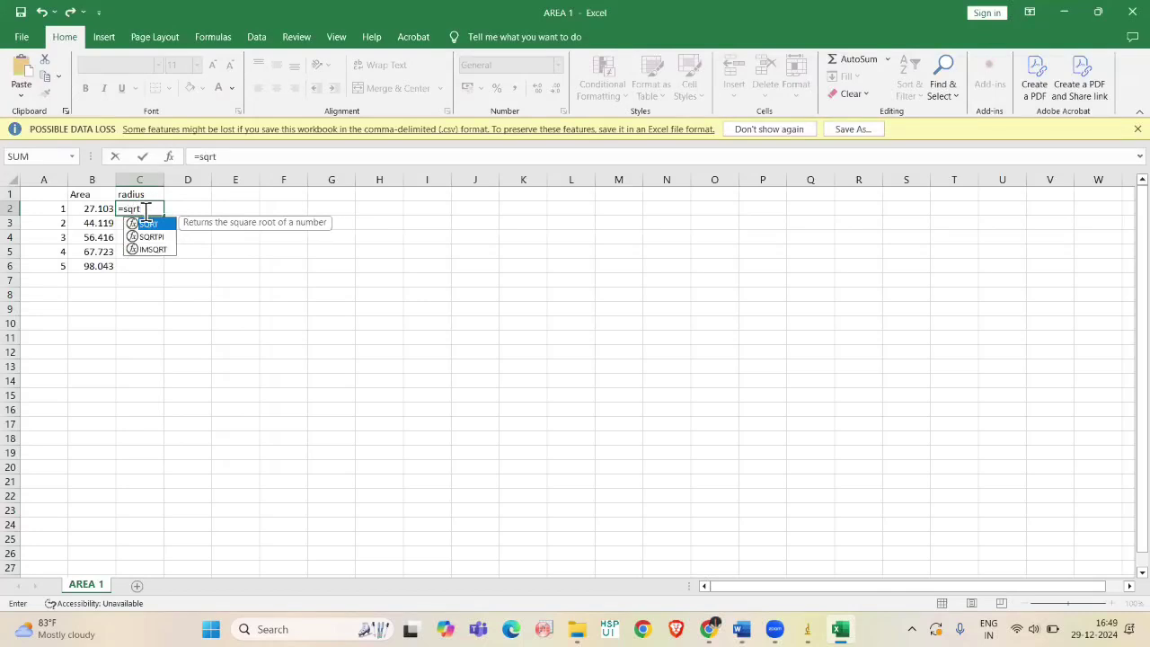
double_click(150, 223)
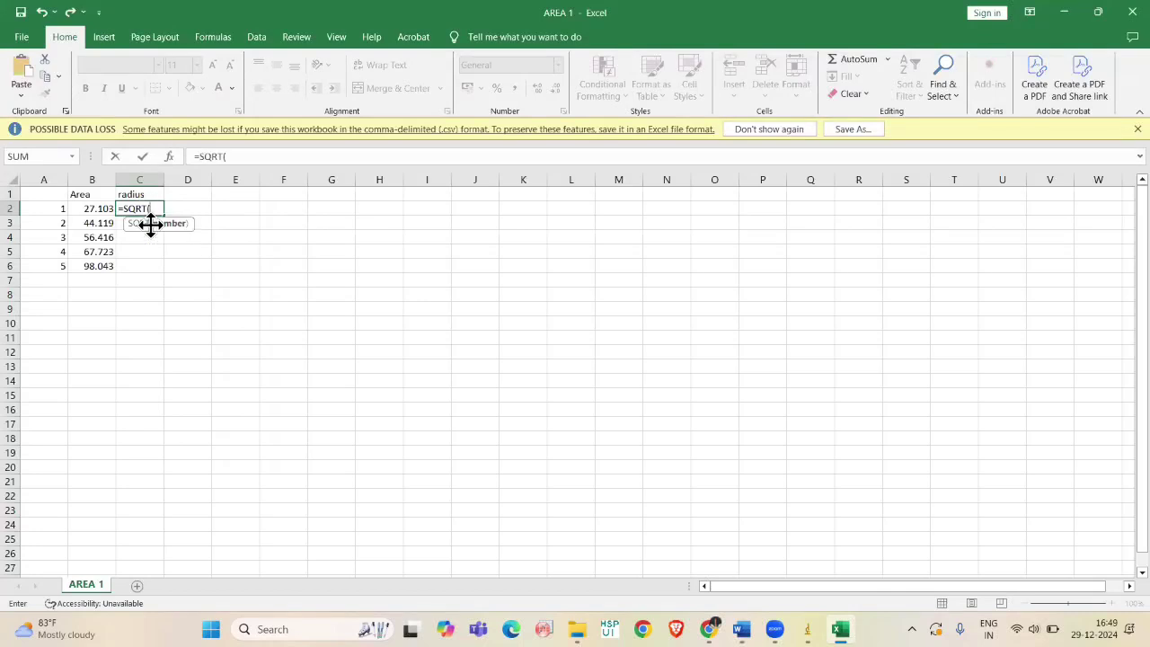
click(104, 208)
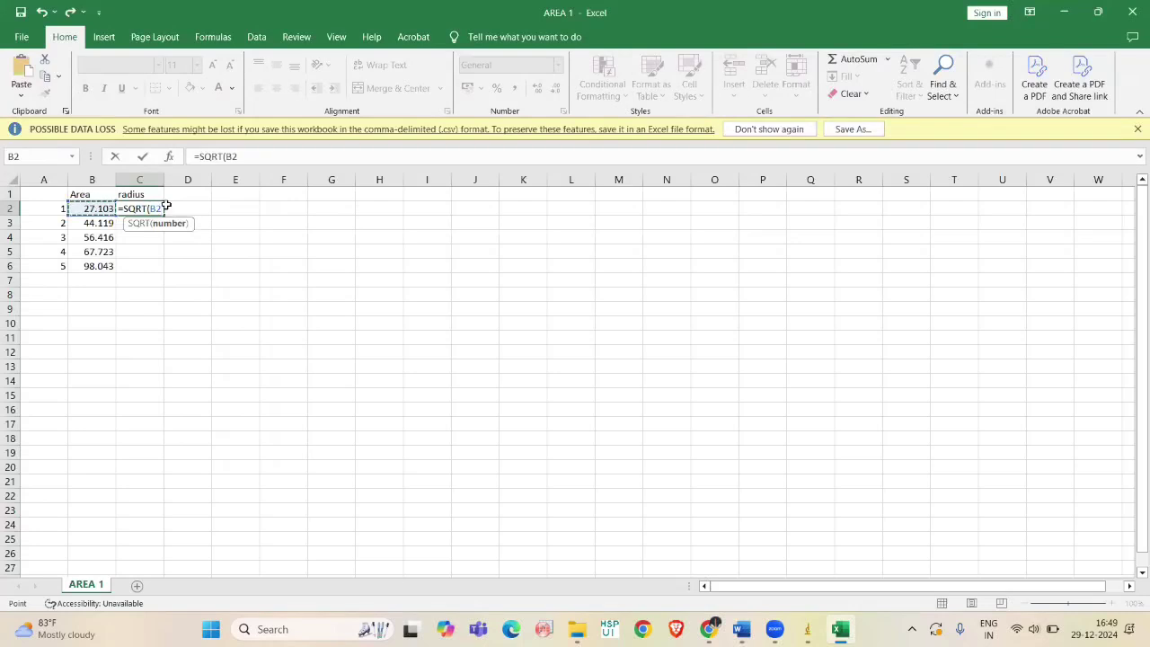
text(/3.14))
key(Return)
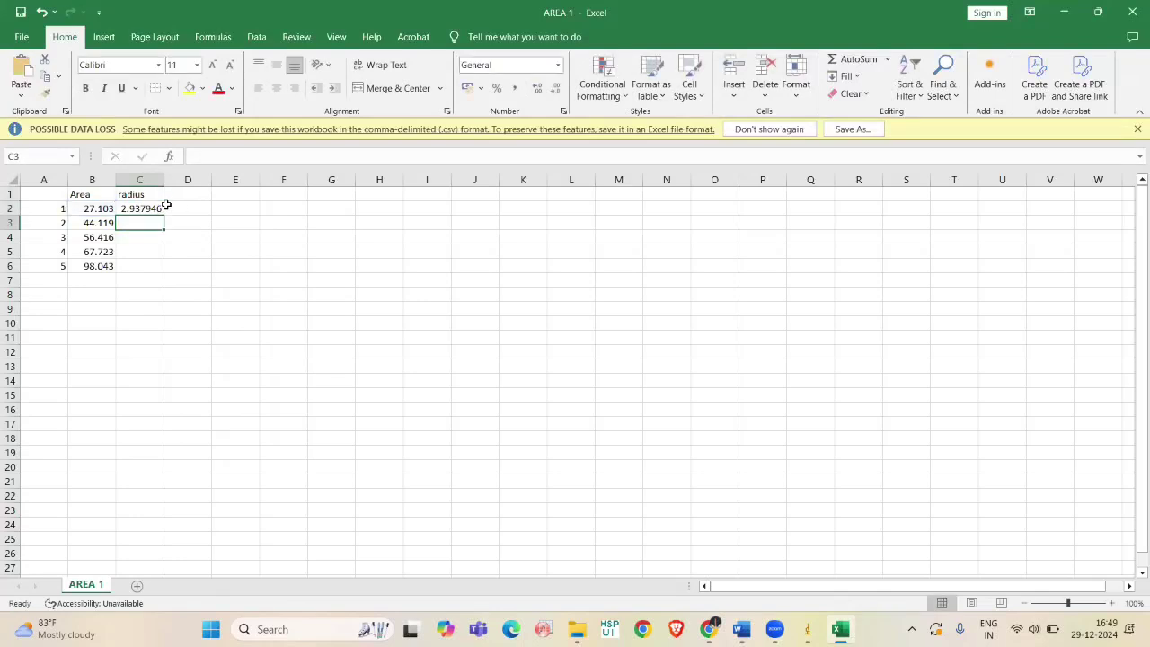
click(154, 210)
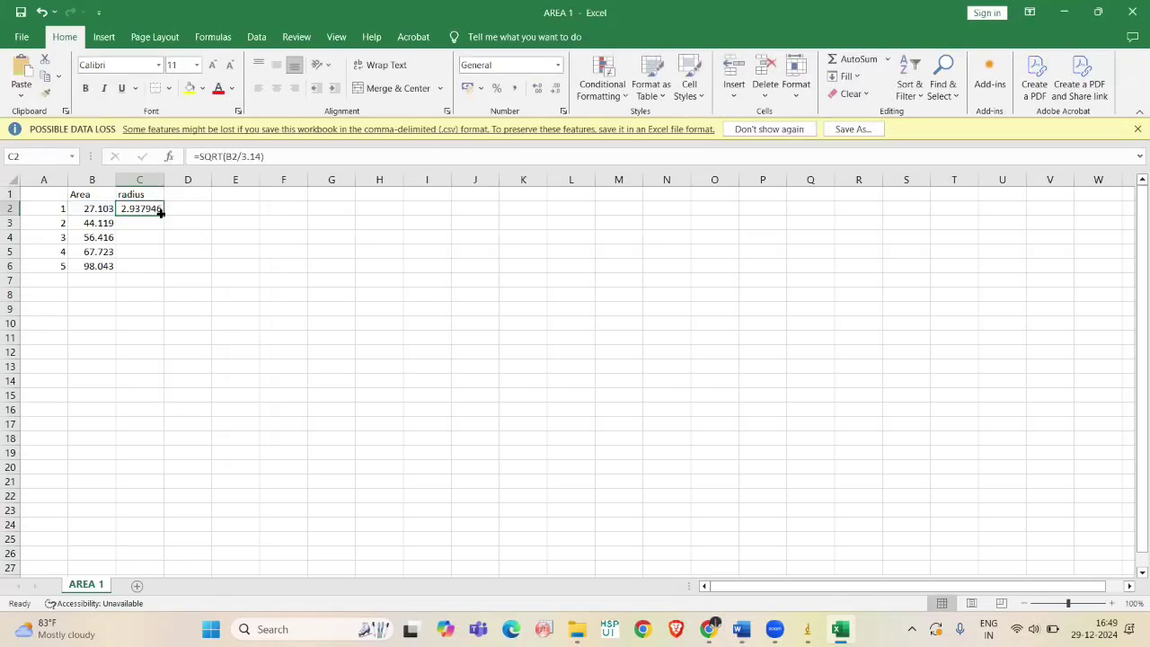
drag(162, 215, 156, 274)
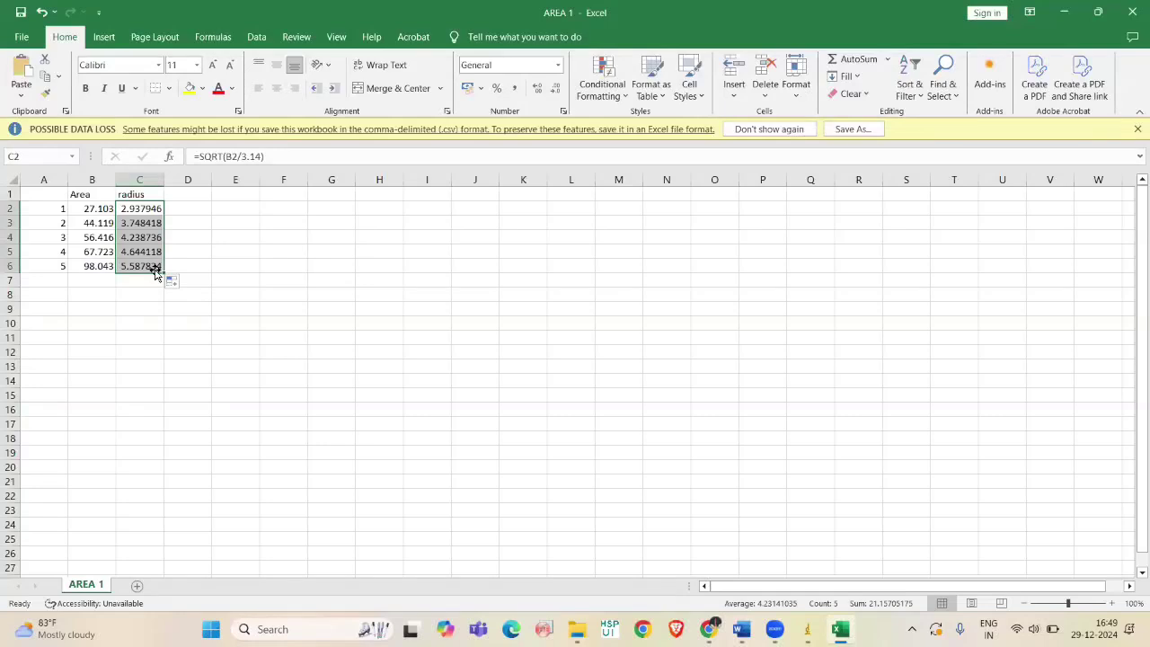
click(184, 195)
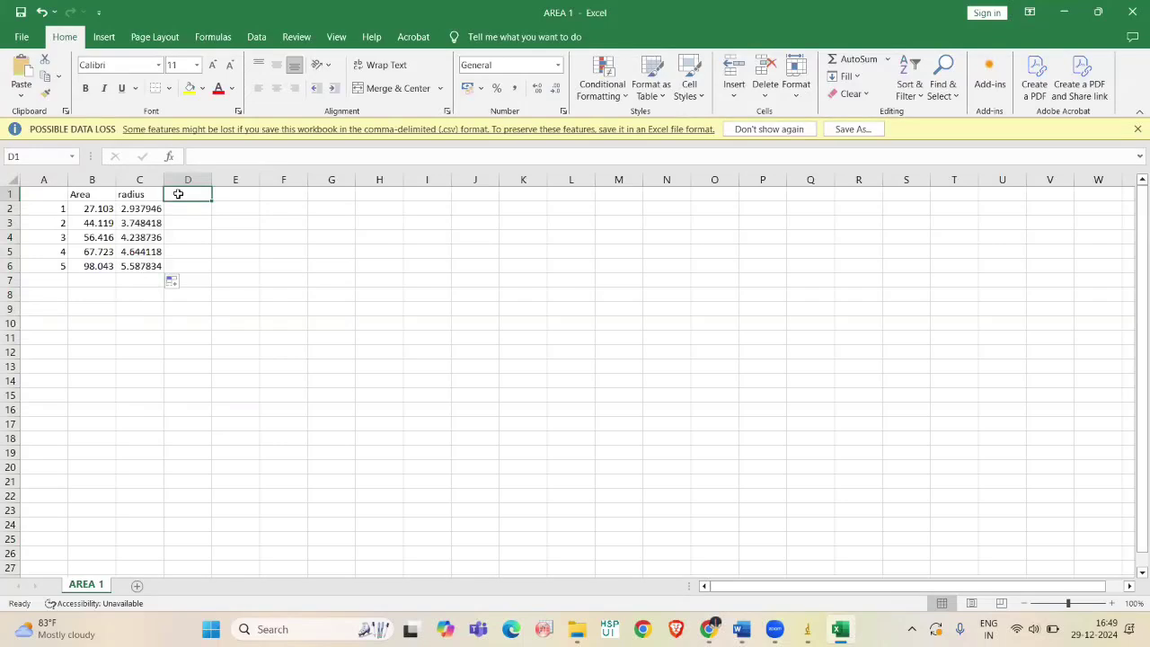
Step: Head column D 'd' and fill =1/C2 down from D2 to D6
text(a)
key(BackSpace)
text(d)
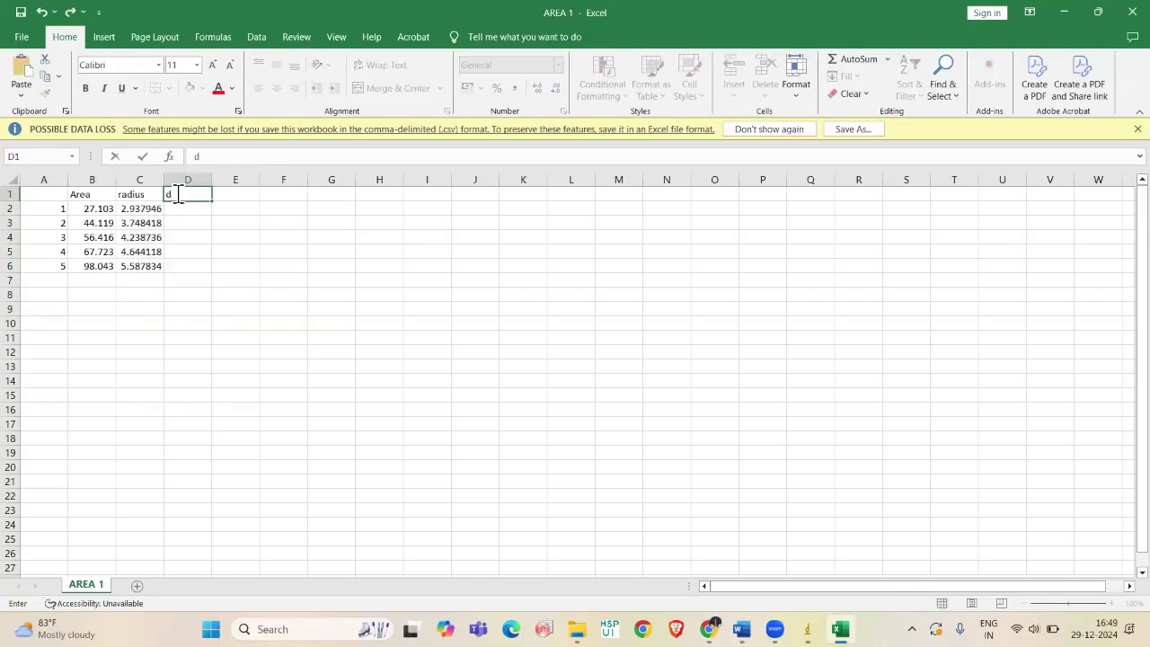
click(179, 212)
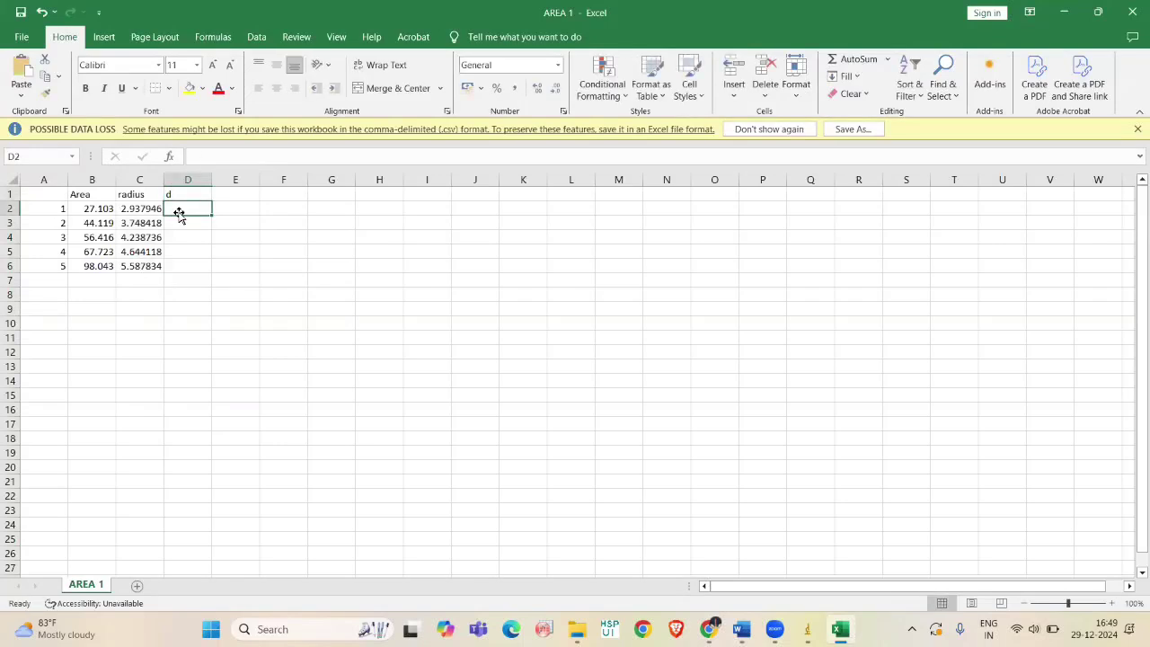
text(=)
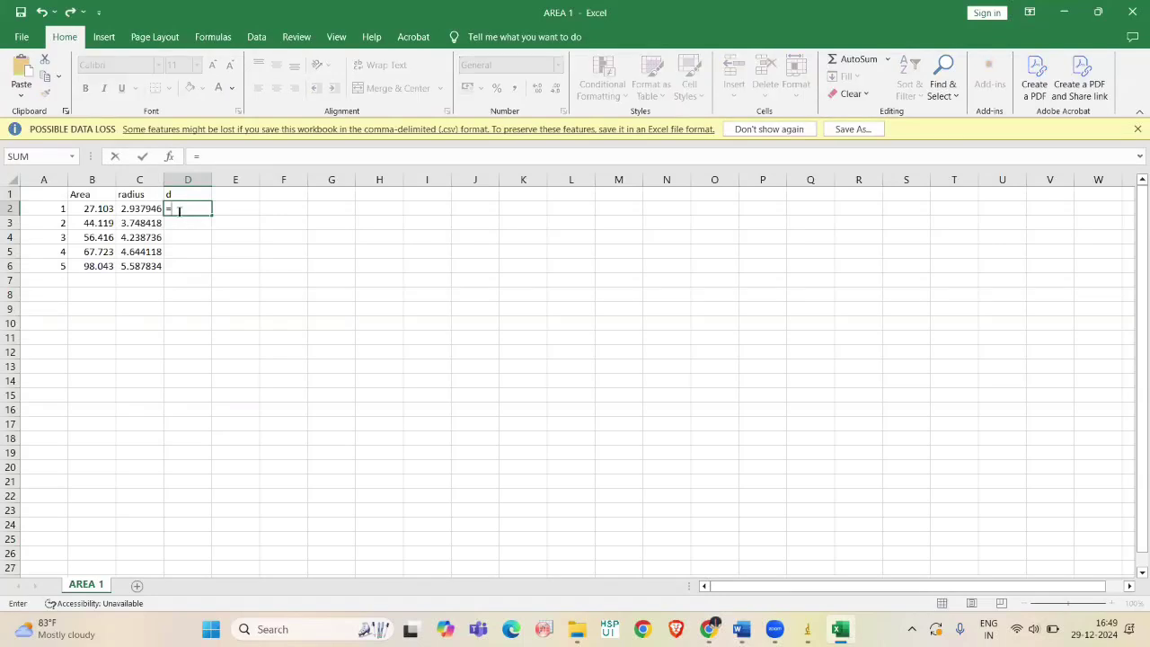
text(1/)
click(150, 208)
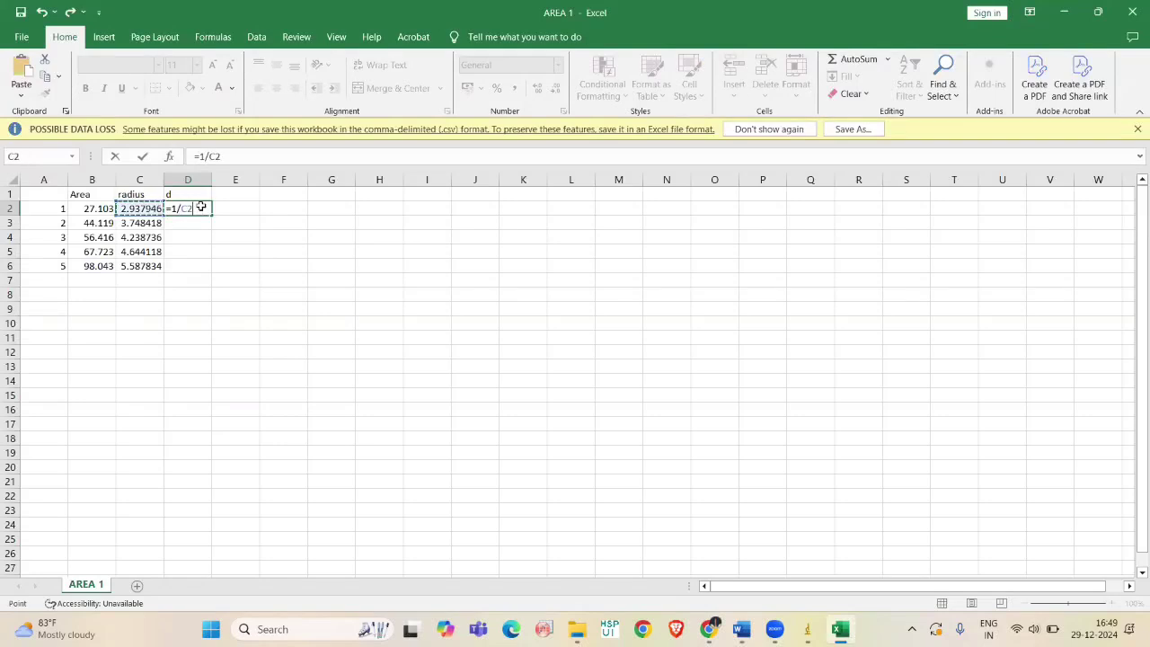
key(ctrl+Return)
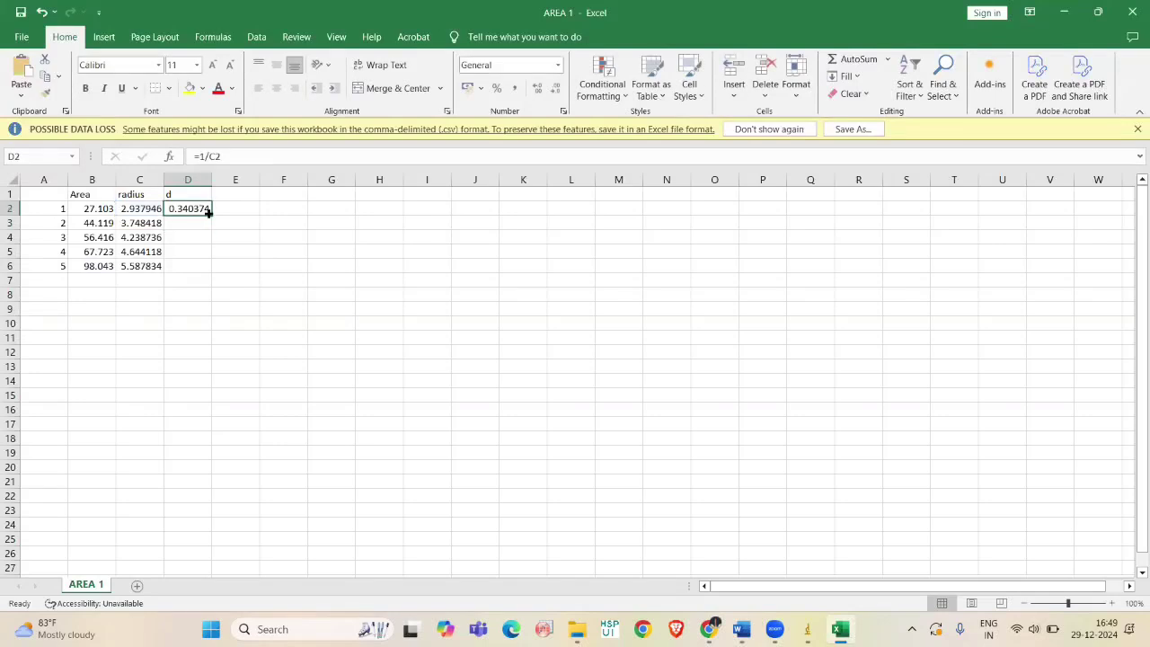
drag(212, 215, 205, 273)
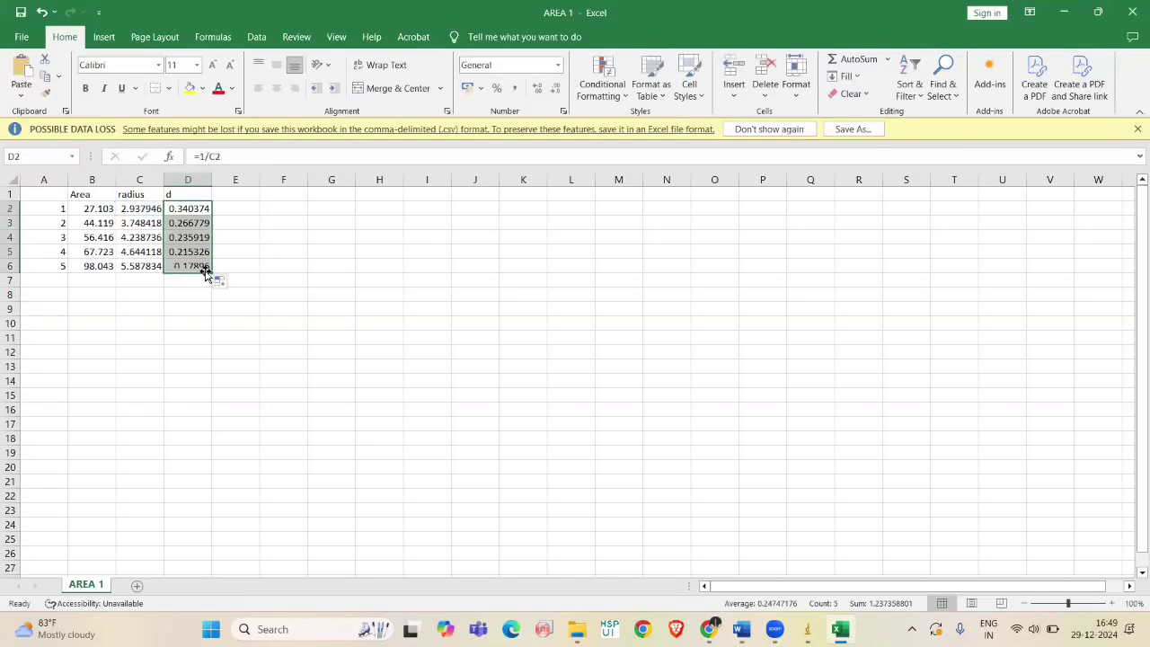
Step: Change the D1 header to 'd(nm)'
click(182, 194)
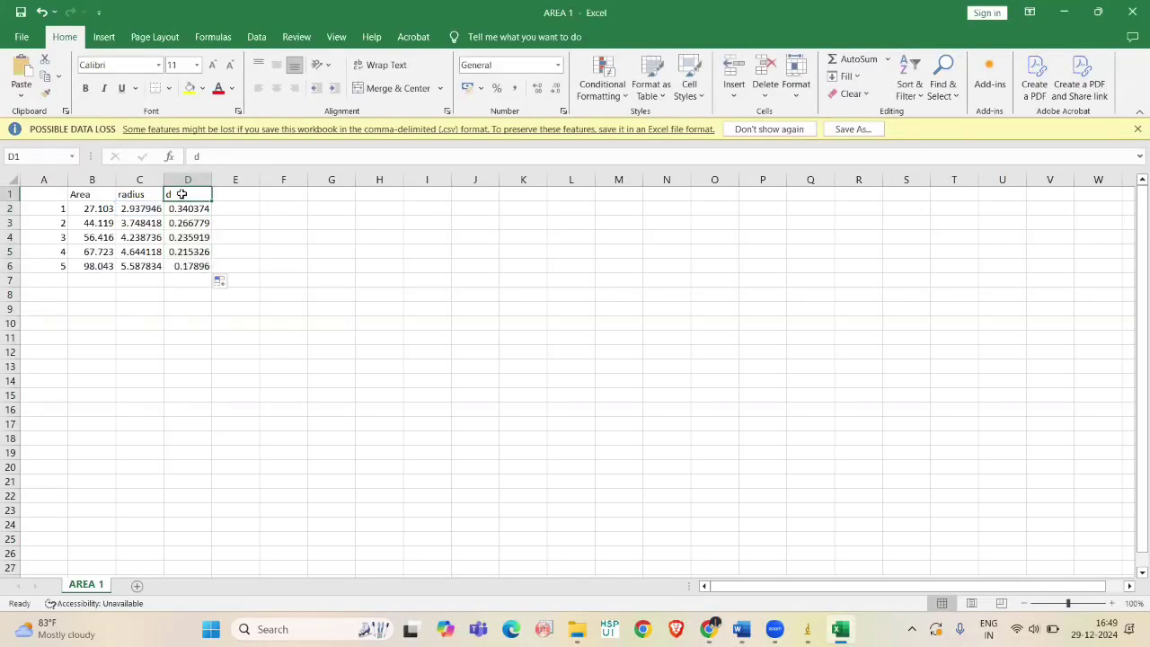
double_click(189, 194)
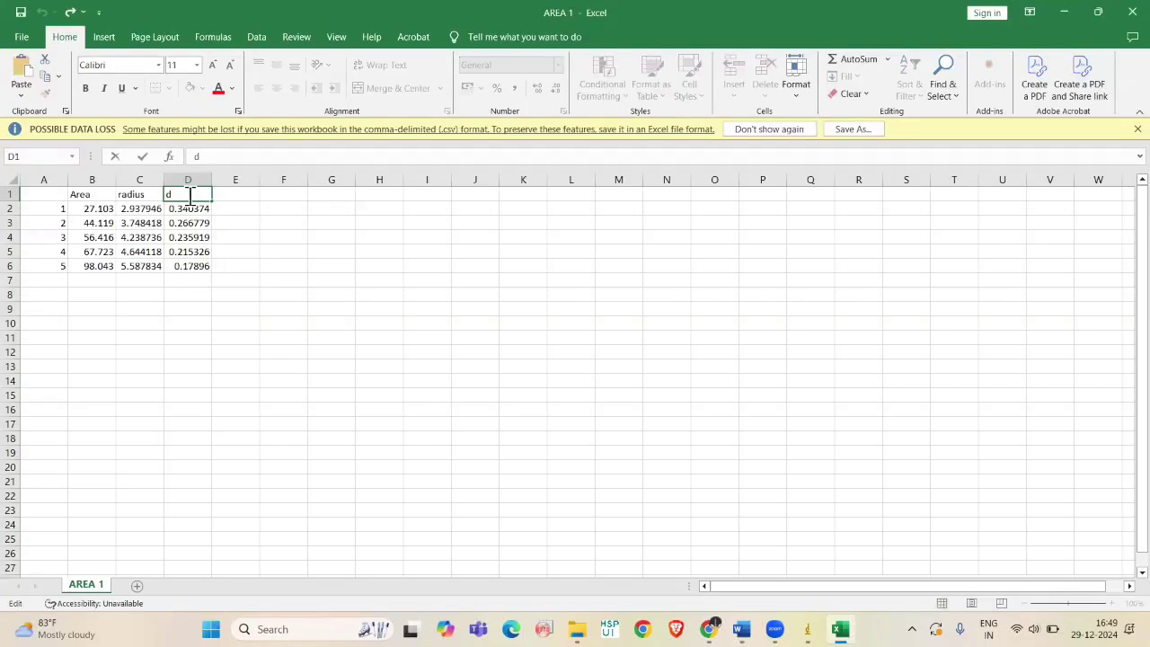
text((nm)
Step: Head column E 'd(A)' and fill =D2*10 from E2 down to E6
click(239, 197)
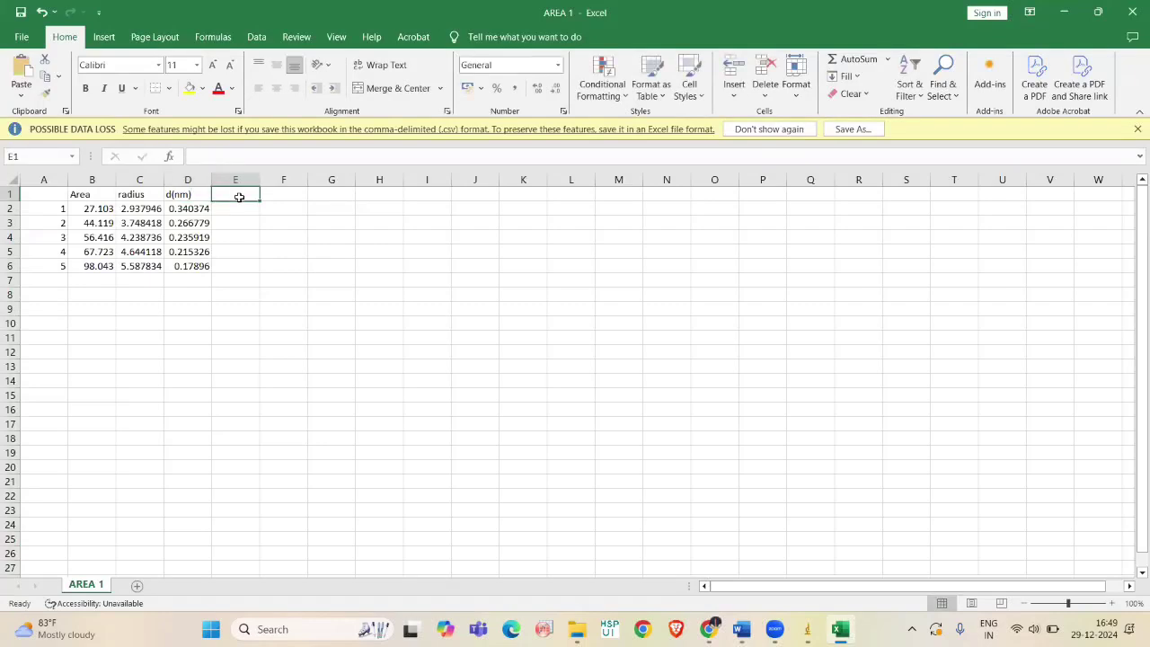
text(d)
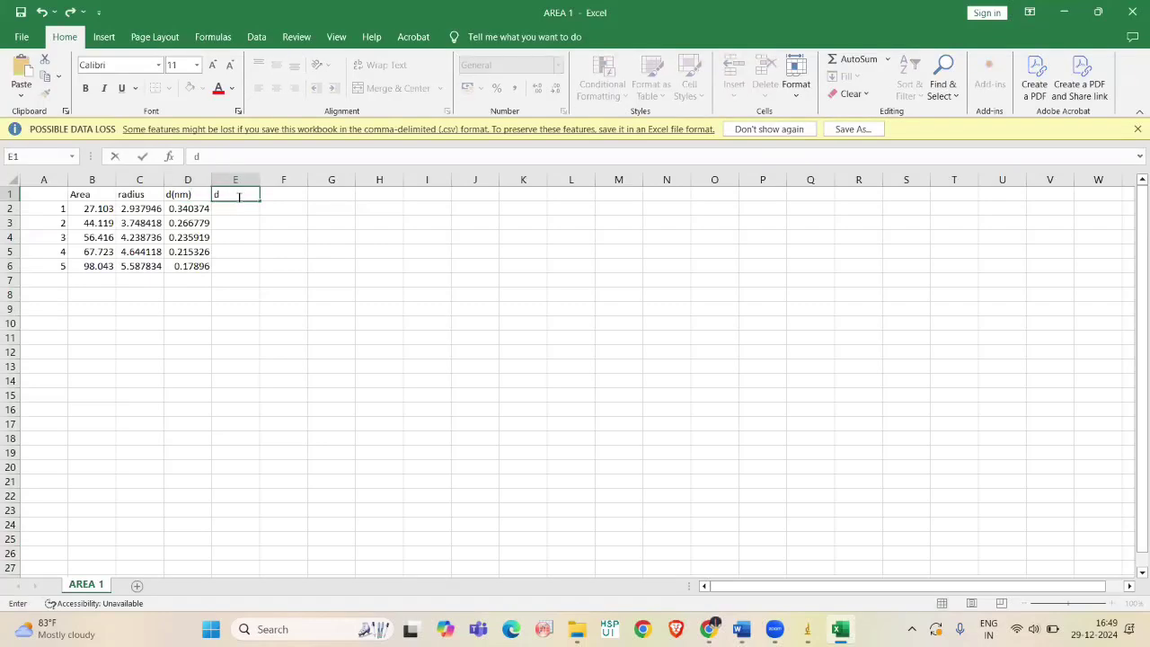
text((A))
click(237, 213)
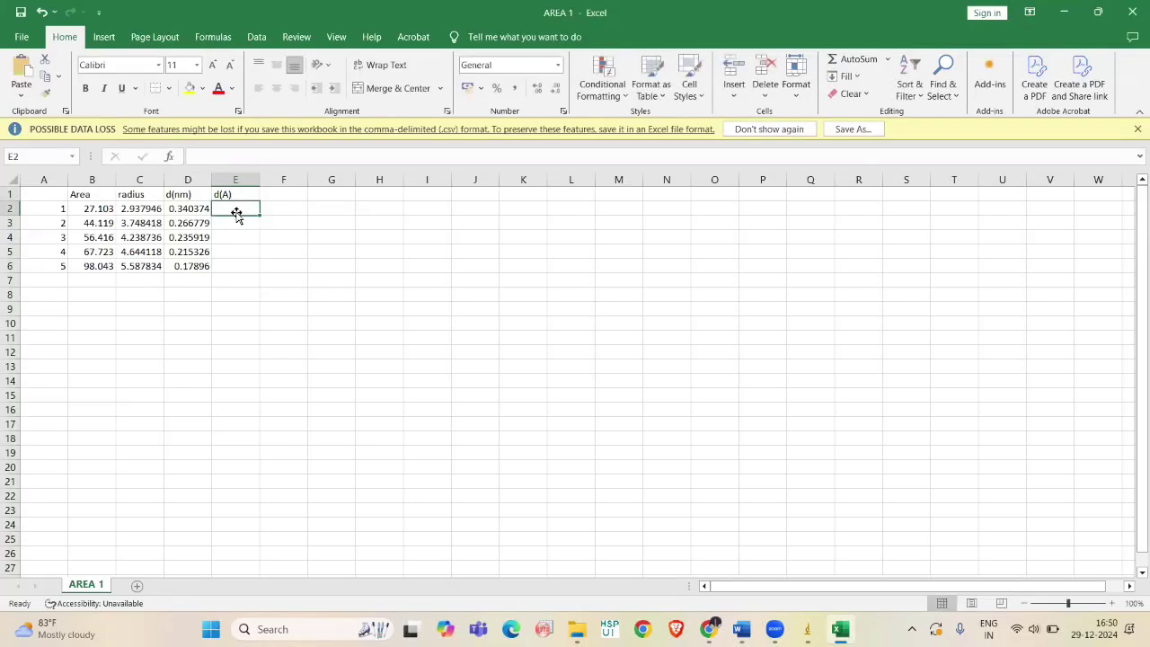
text(=)
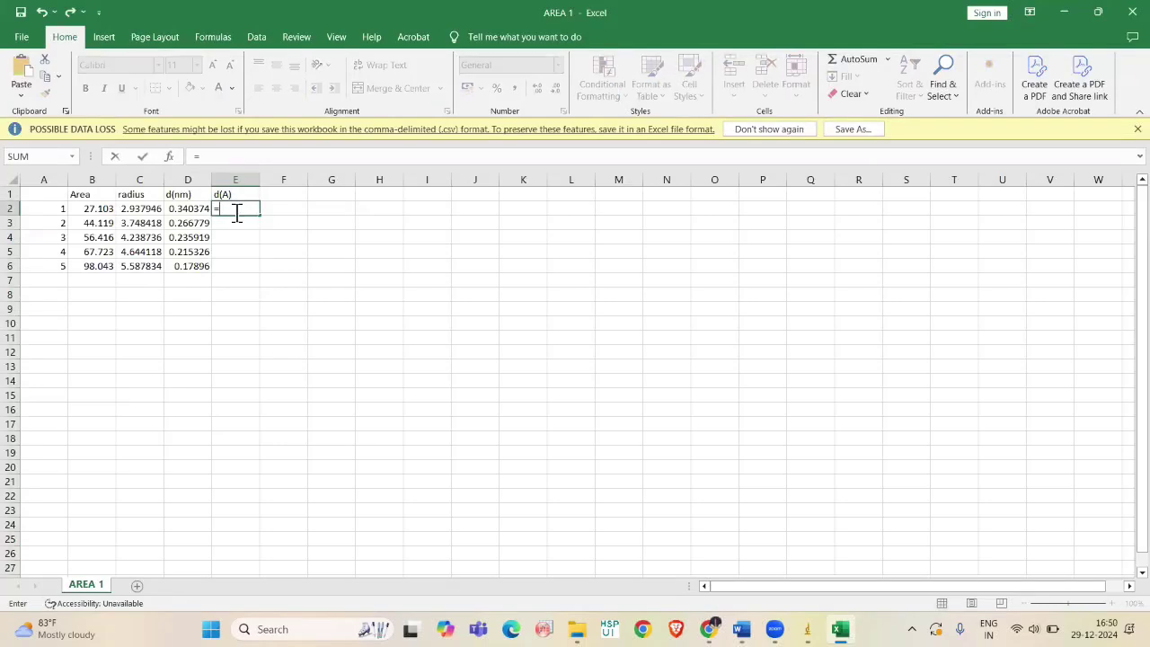
click(204, 206)
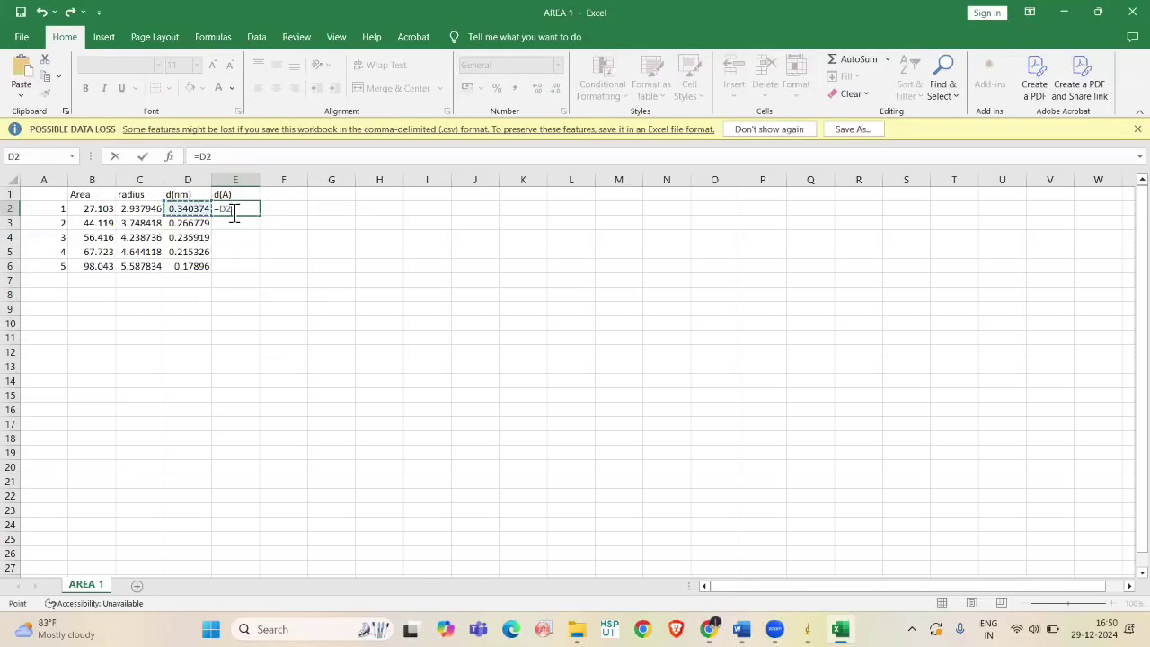
text(*10)
key(Return)
click(250, 216)
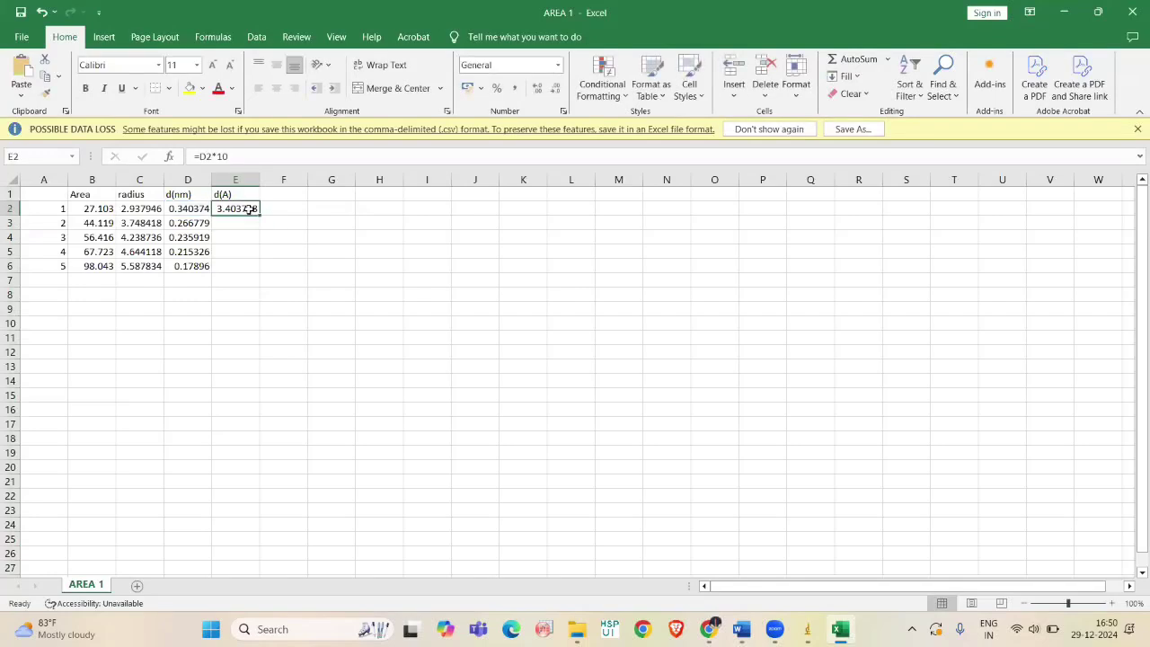
drag(256, 212, 256, 274)
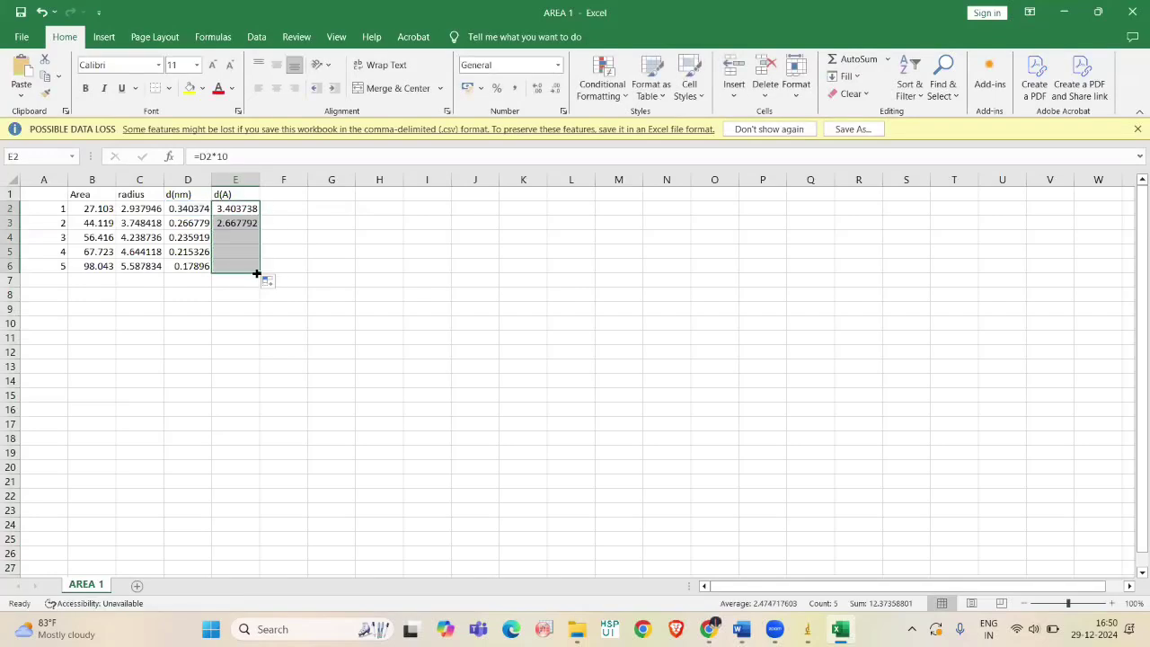
click(275, 265)
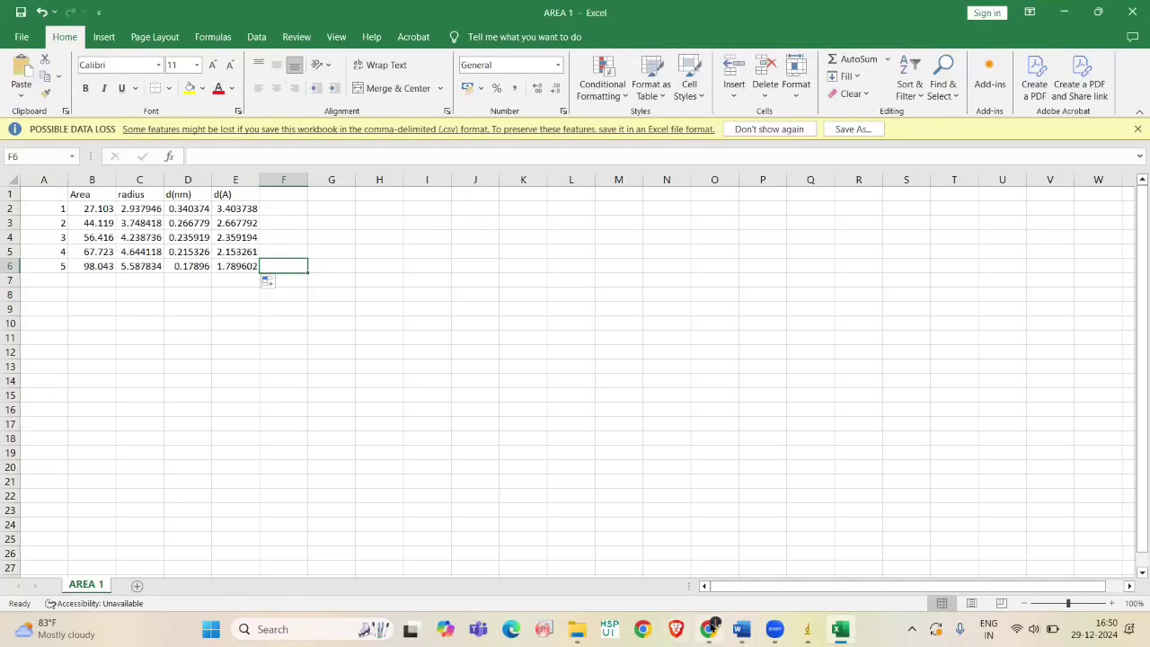
Step: View the sno2 jcpds reference document in Word
mouse_move(741, 629)
click(679, 570)
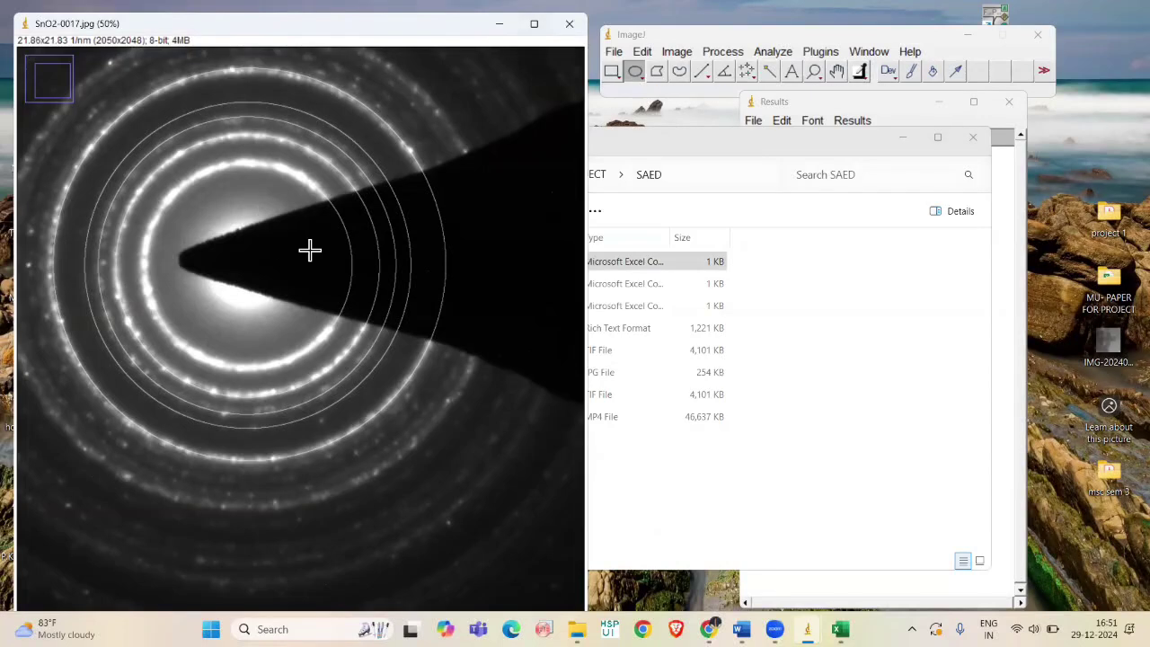
Step: Save the ring-marked image as the TIFF file 'SnO2-0017 3'
click(613, 52)
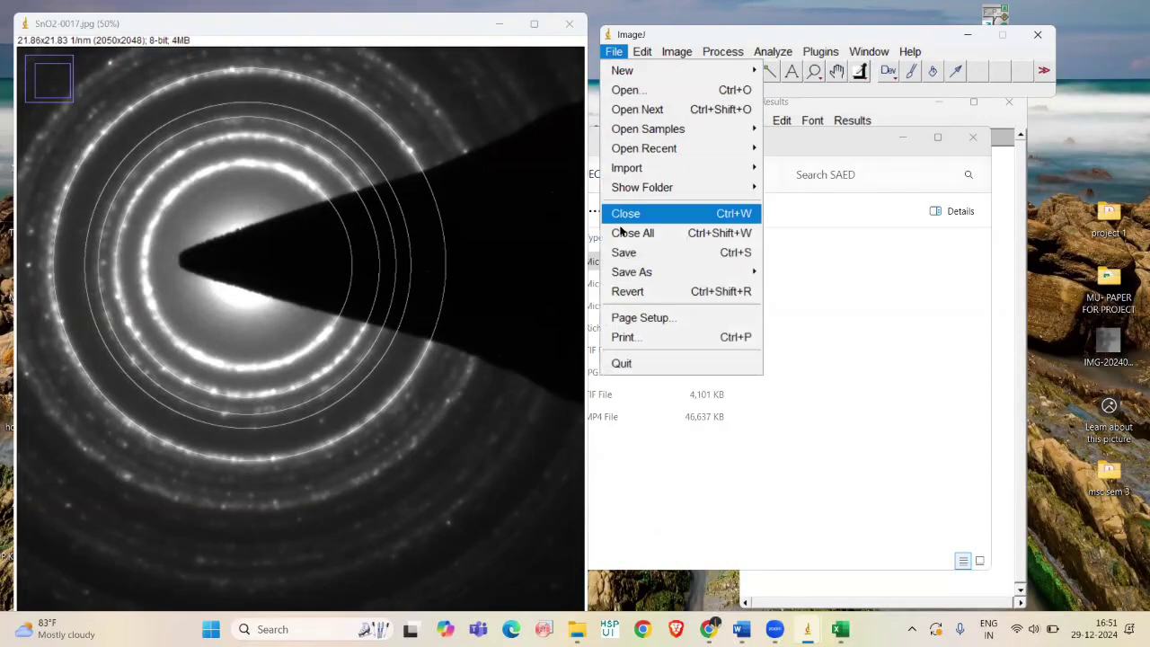
mouse_move(634, 274)
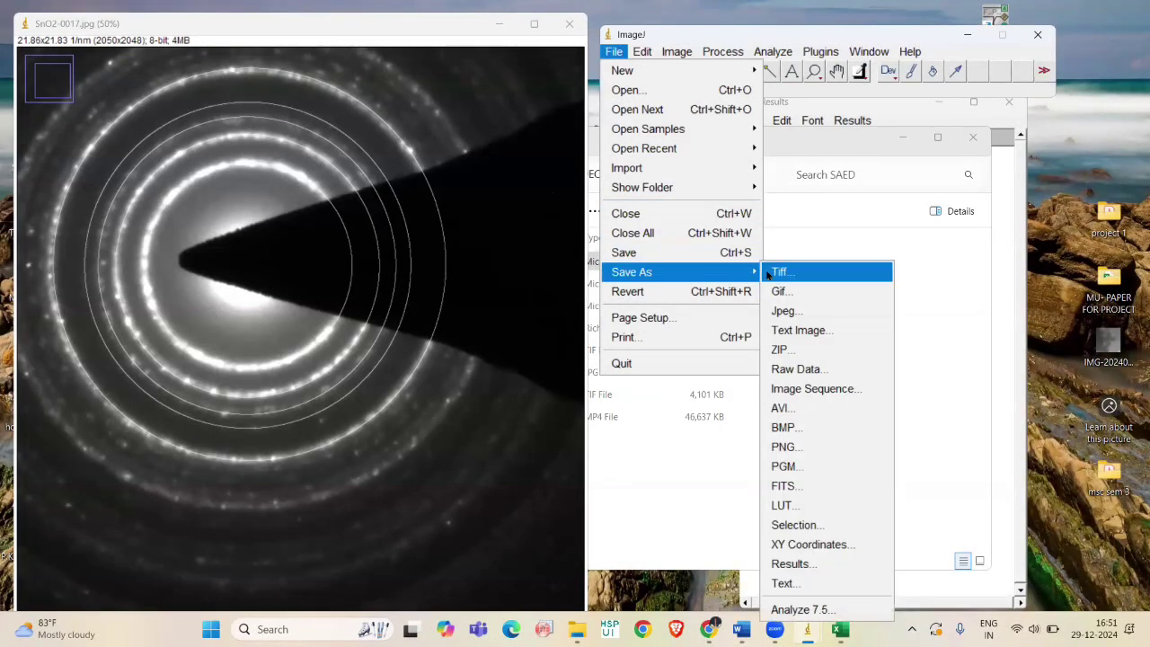
click(778, 272)
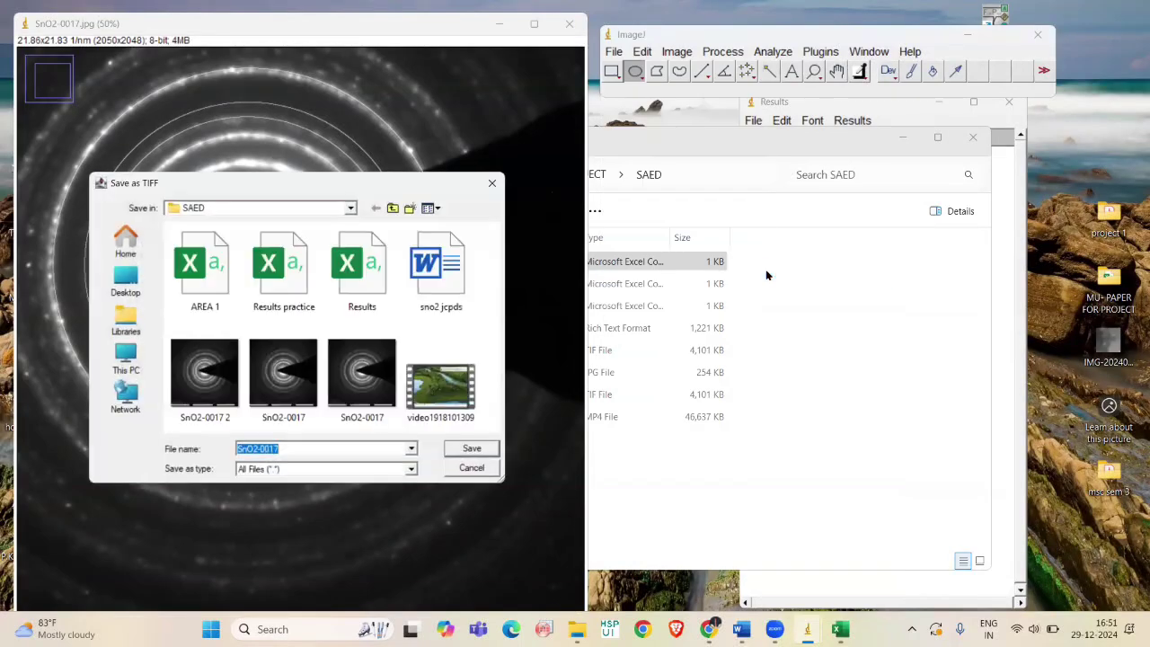
click(314, 443)
text(3)
key(Return)
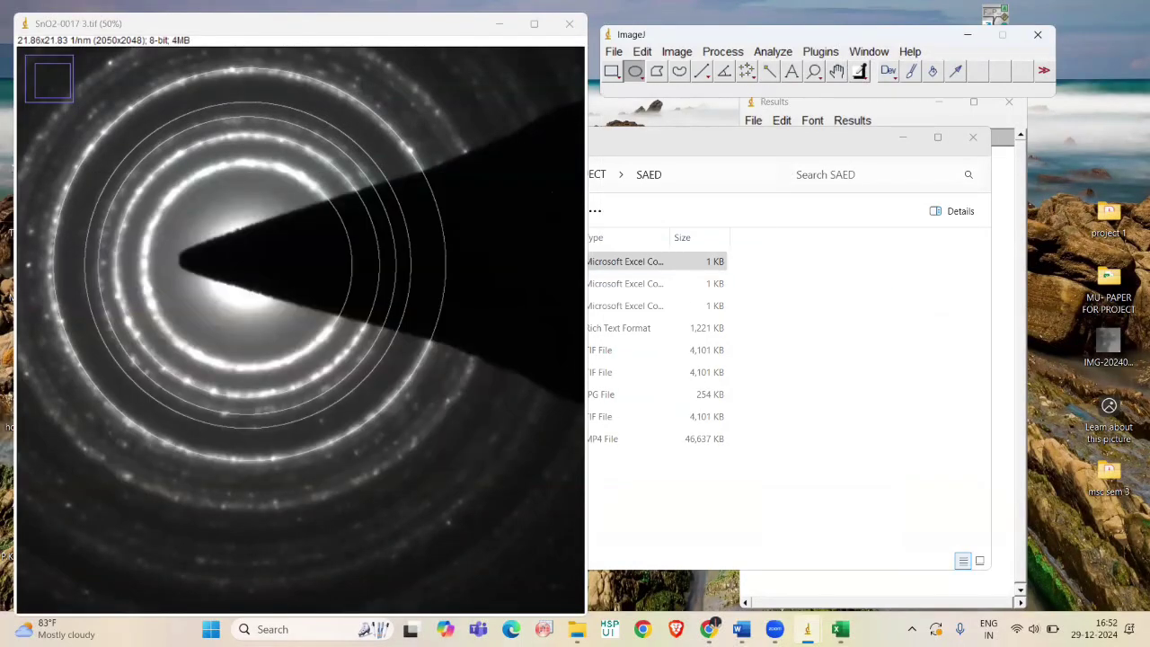
Step: Launch PowerPoint with a new blank presentation
key(super)
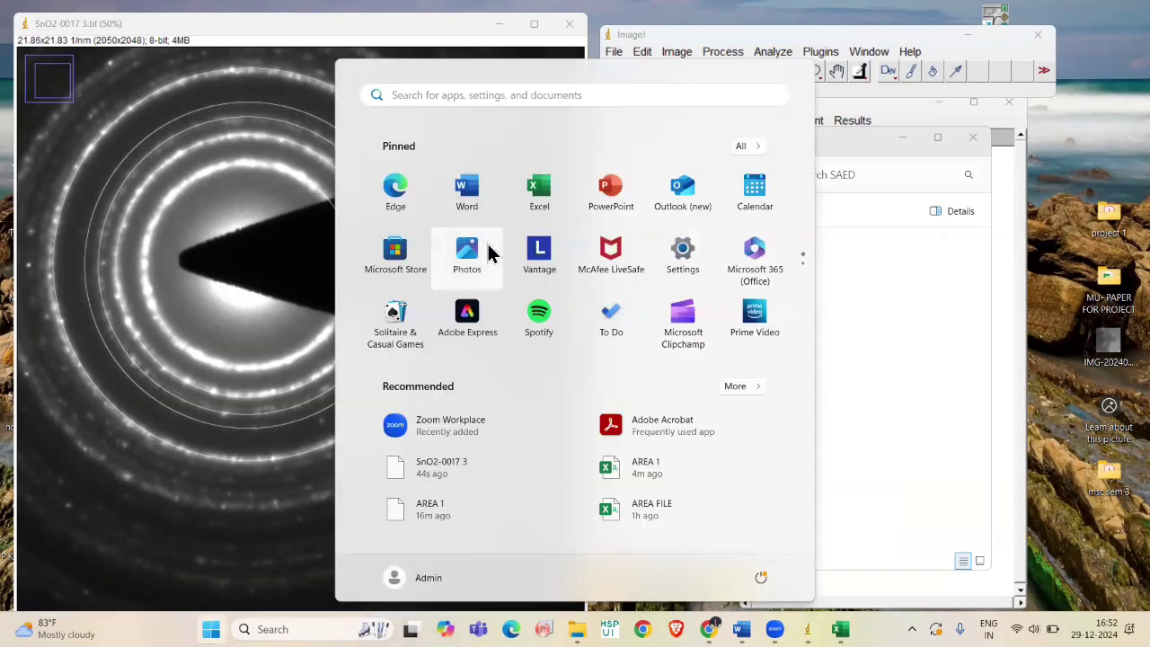
click(611, 212)
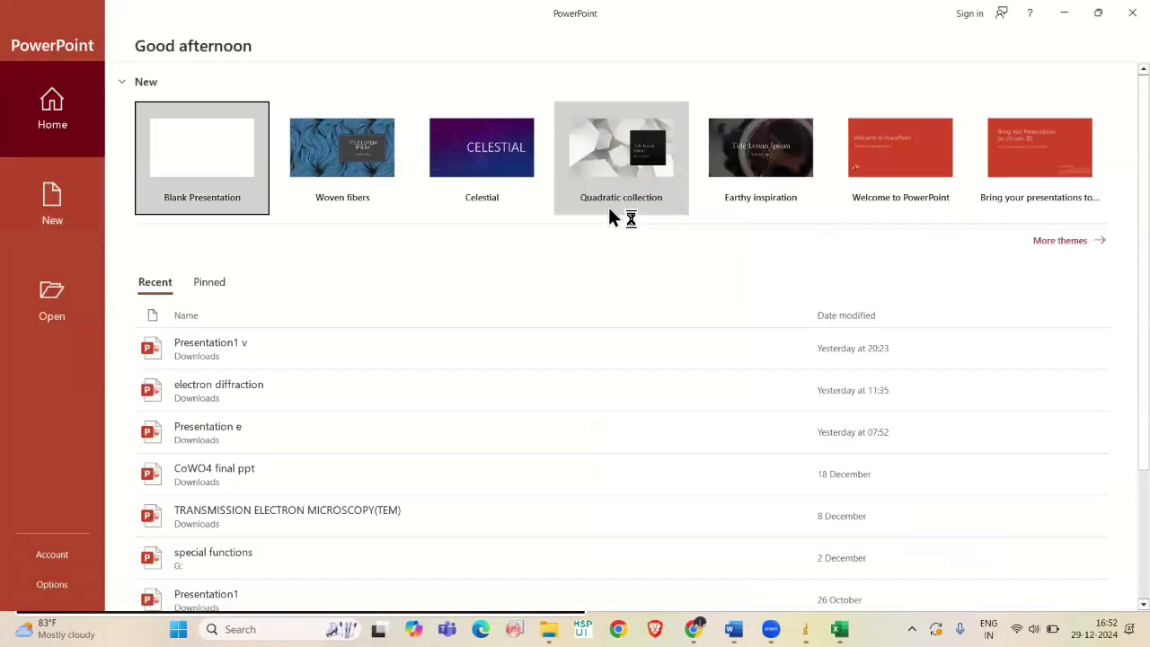
click(220, 183)
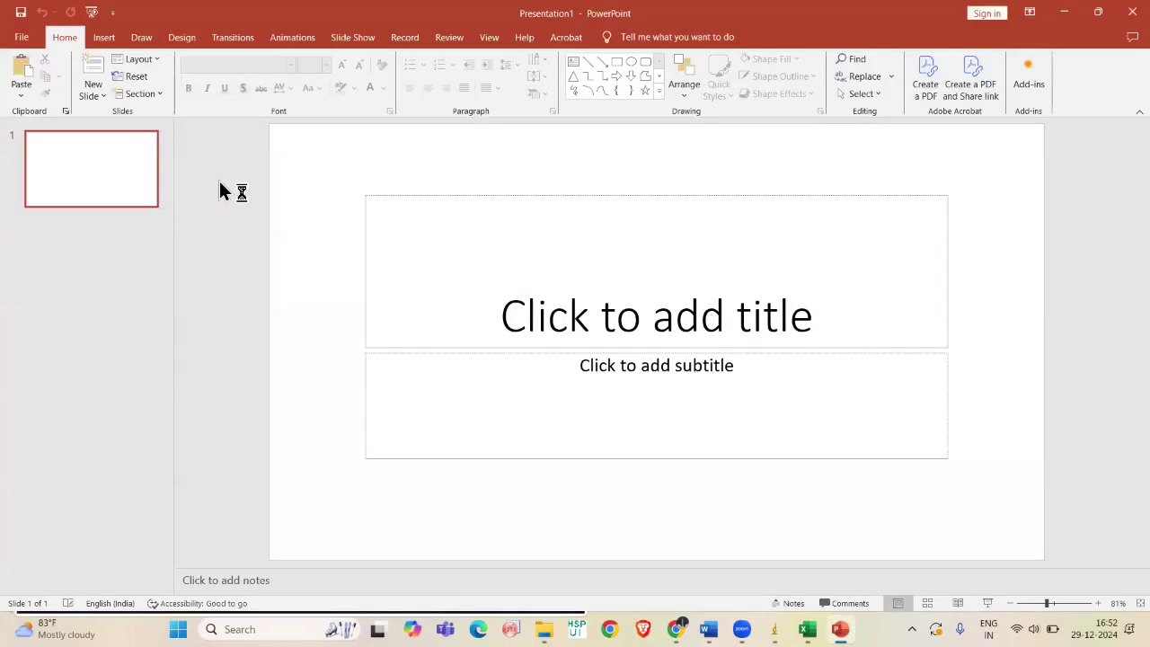
Step: Insert SnO2-0017 3 from the SAED folder and move it to the slide's left side
click(111, 39)
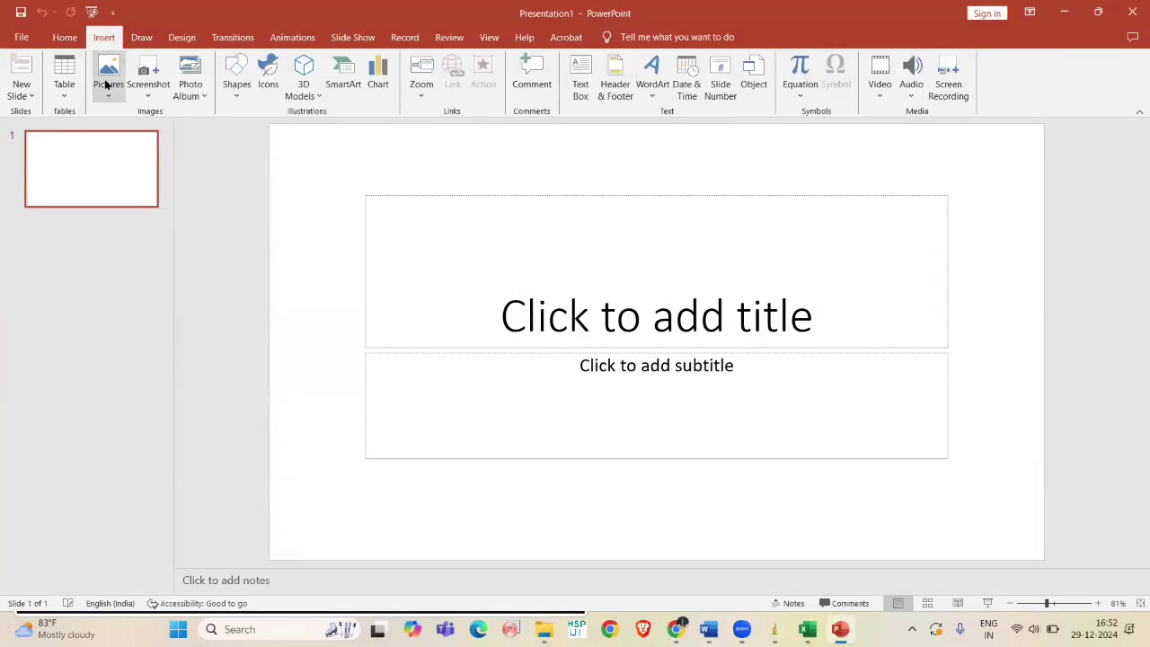
click(106, 83)
click(135, 133)
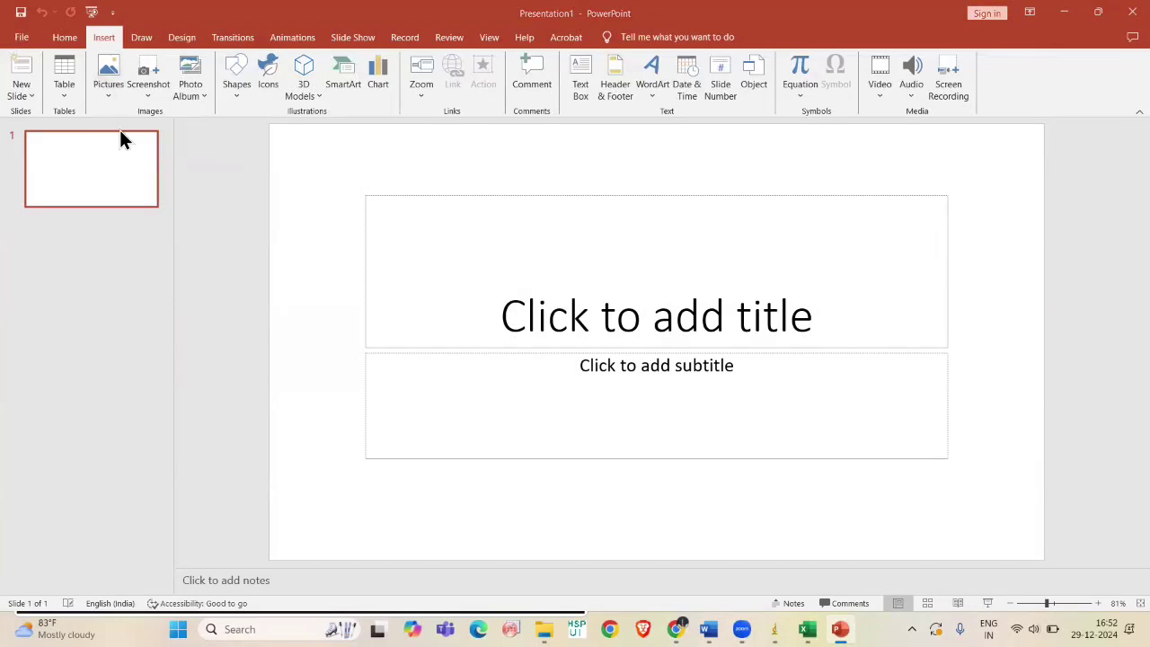
scroll(128, 368, down, 1)
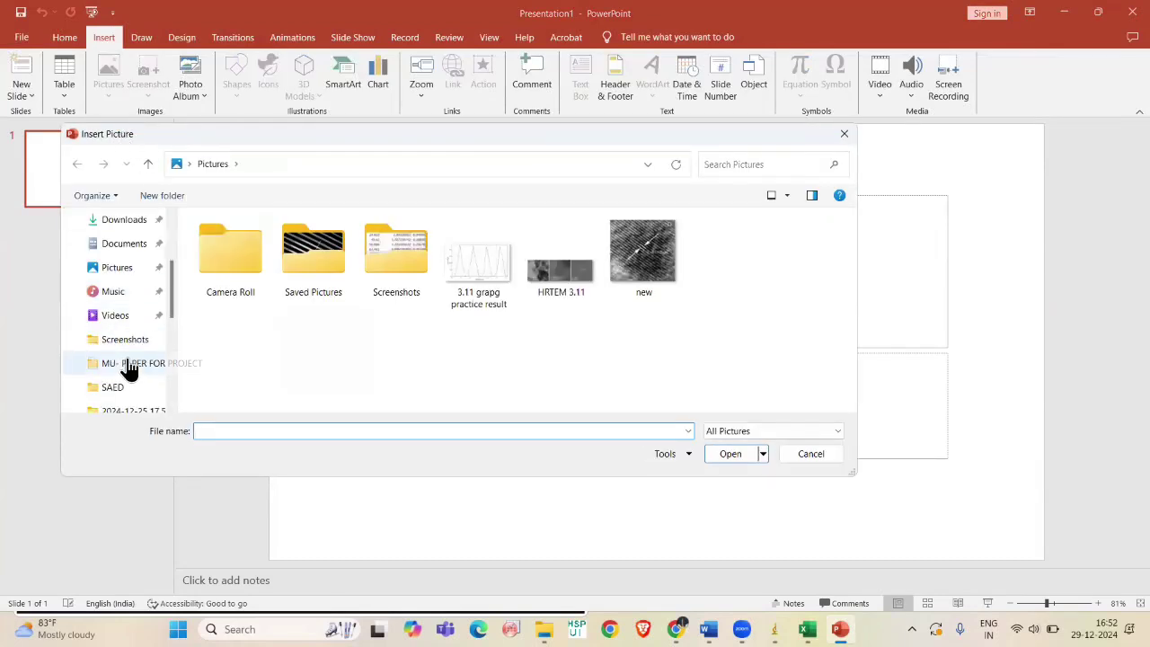
click(123, 388)
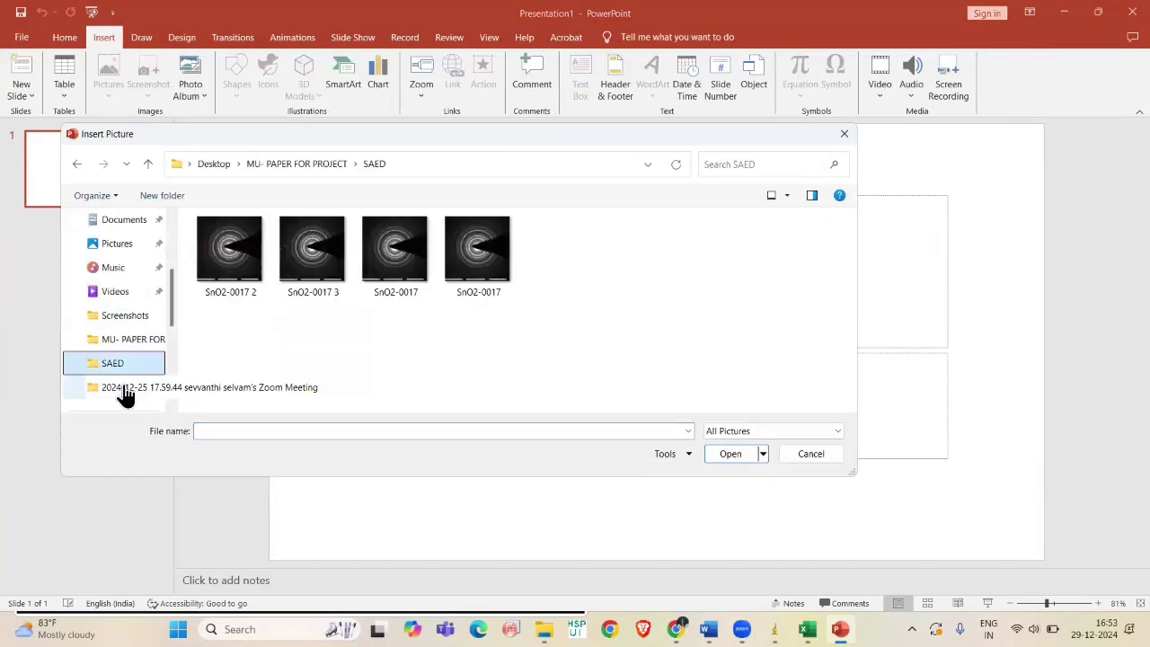
double_click(328, 277)
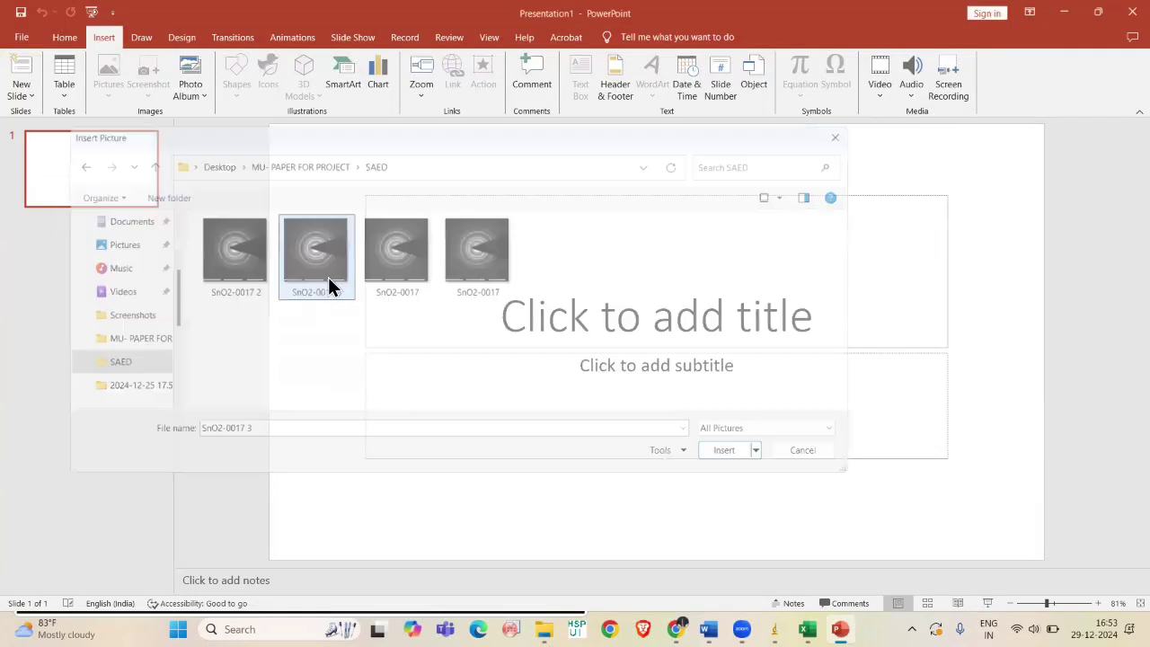
drag(603, 297, 435, 297)
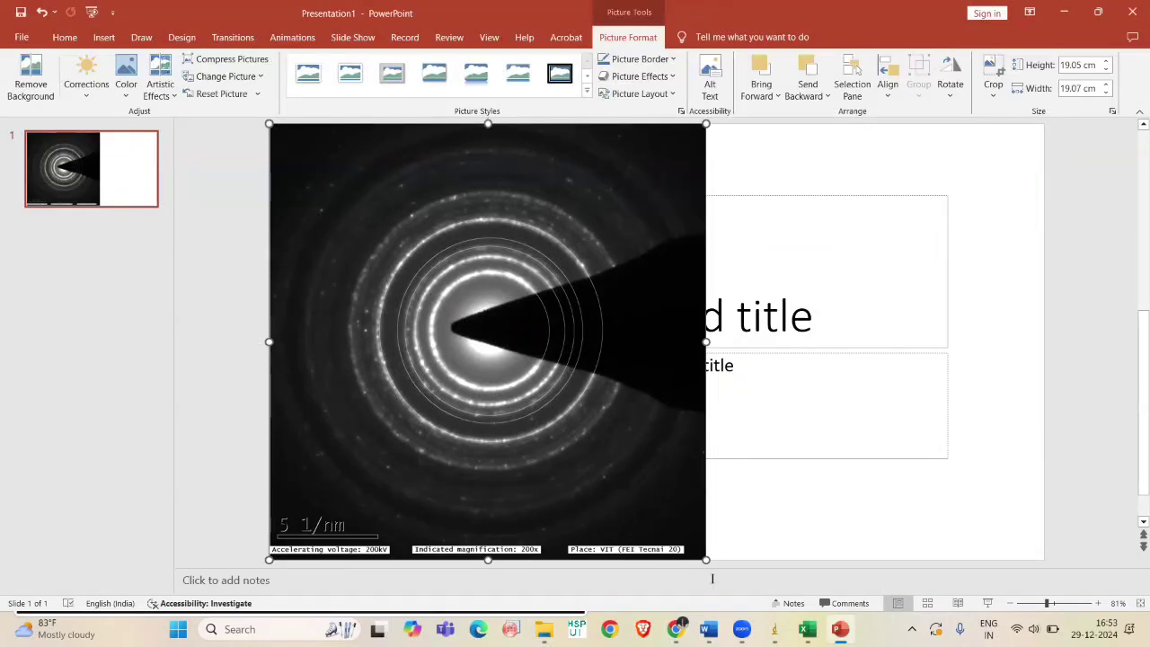
click(807, 629)
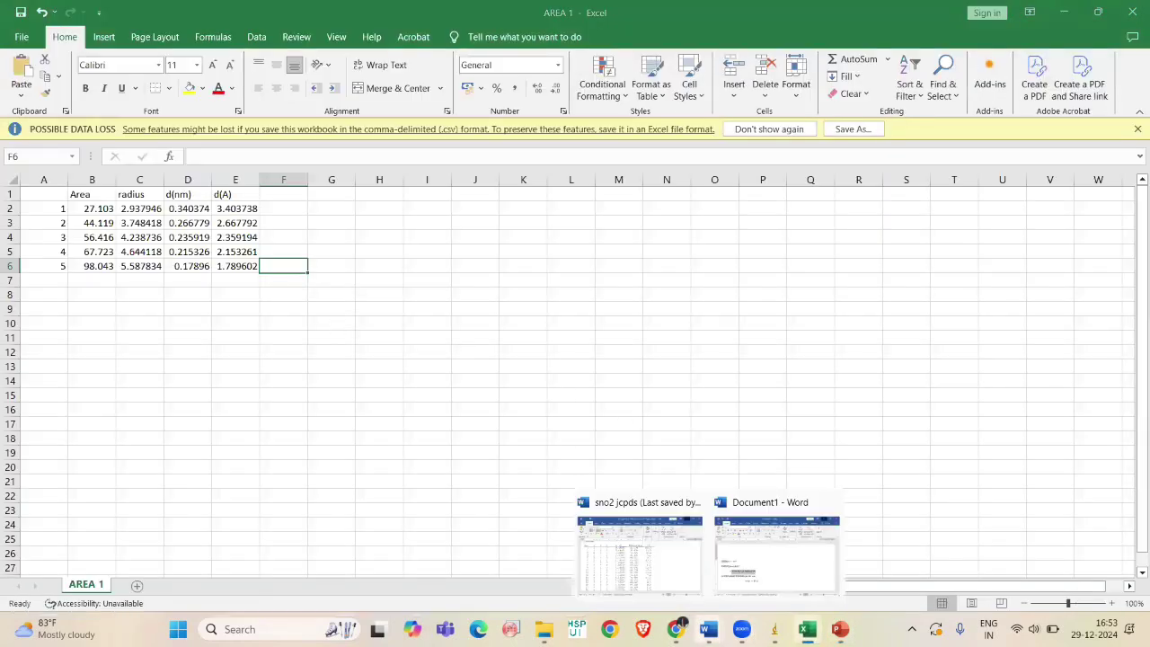
click(709, 630)
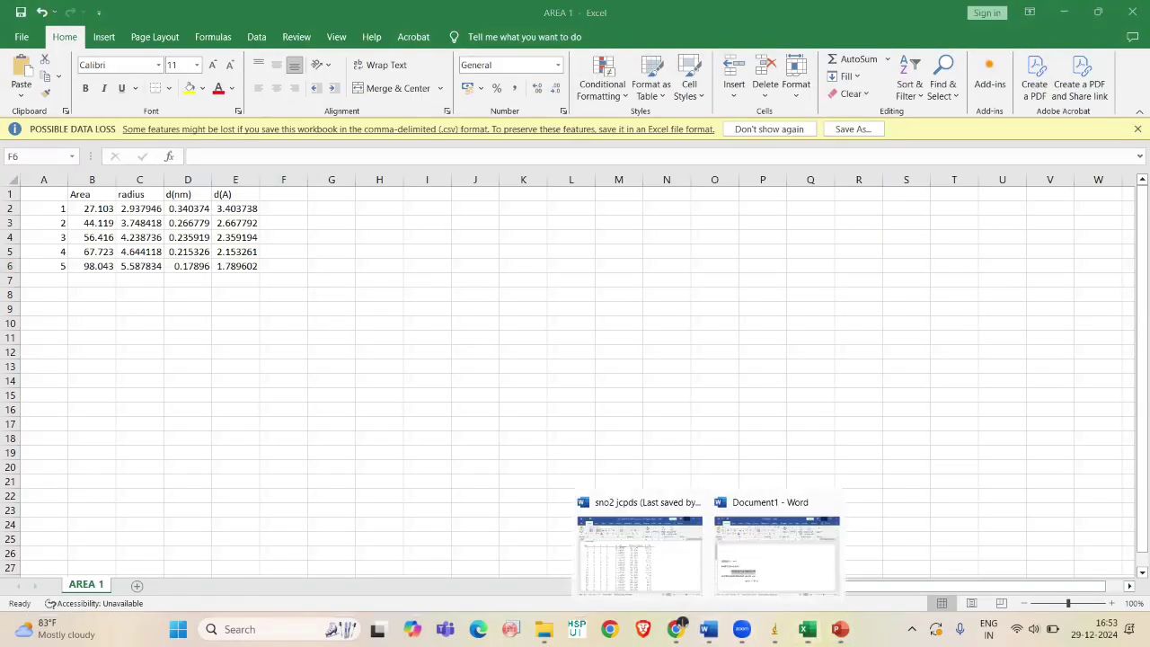
Step: Bring up the sno2 jcpds reference document in Word
click(640, 531)
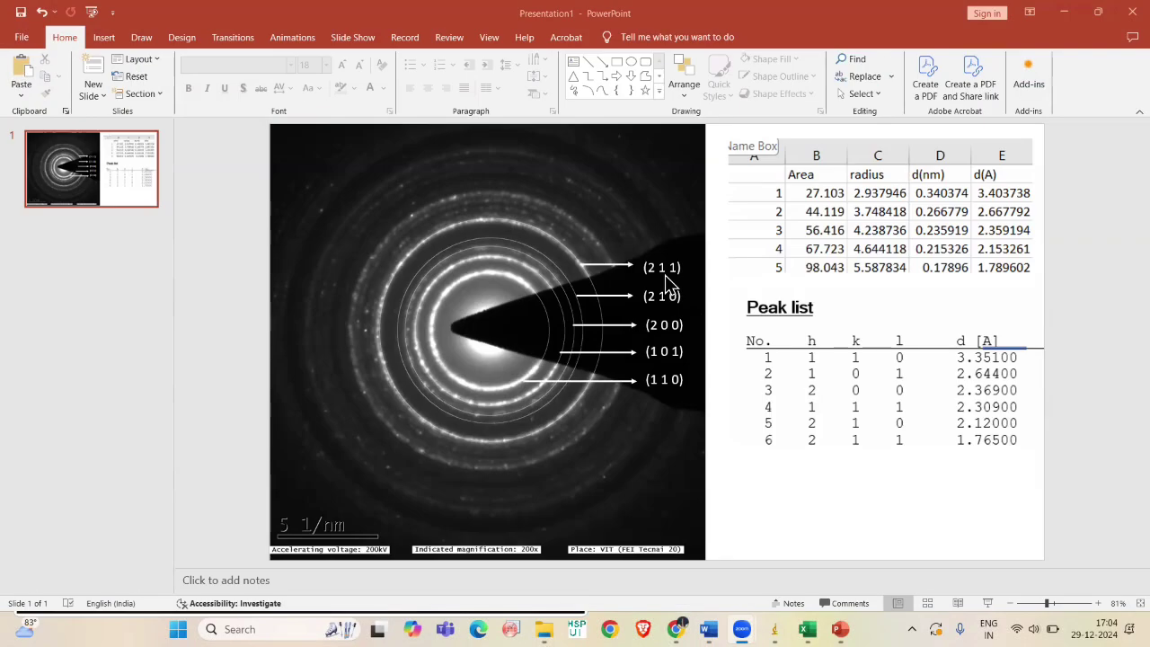